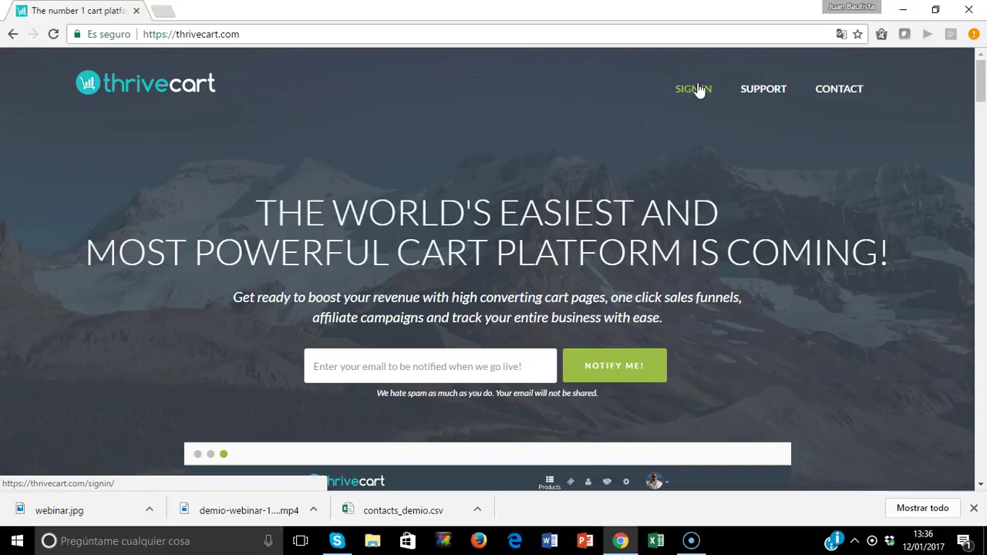
Sign in and scroll the dashboard's product list showing WEBINAR and Curso Merchandising.
click(694, 90)
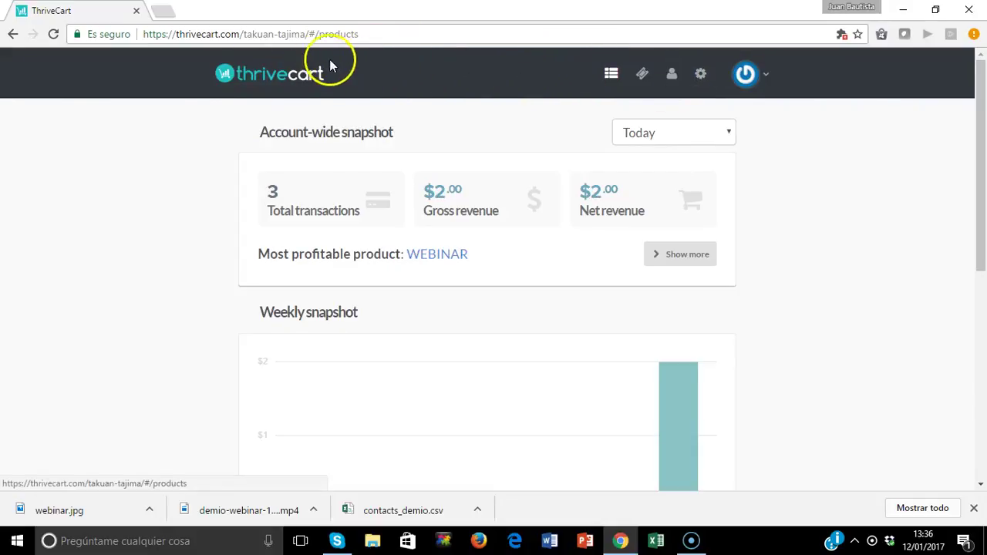
click(612, 82)
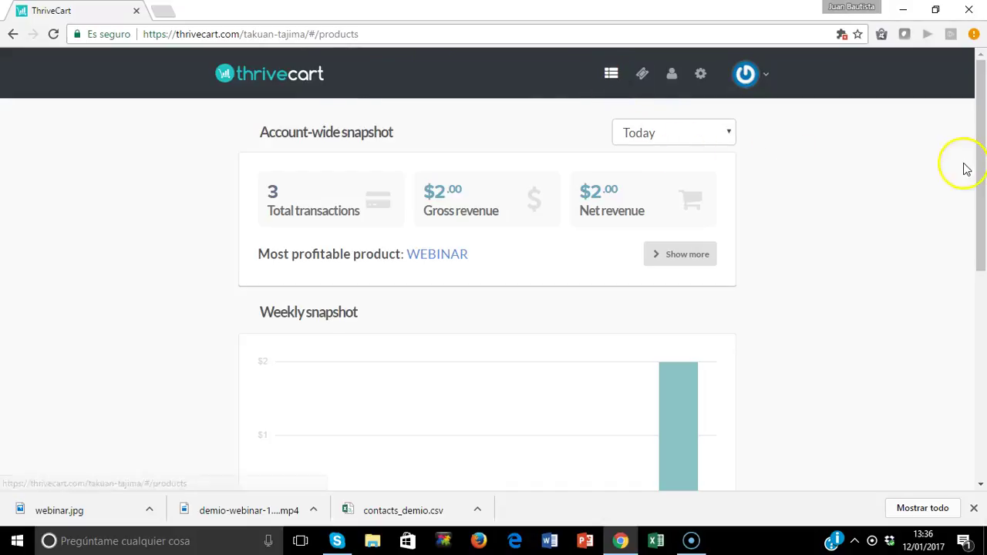
drag(983, 160, 984, 370)
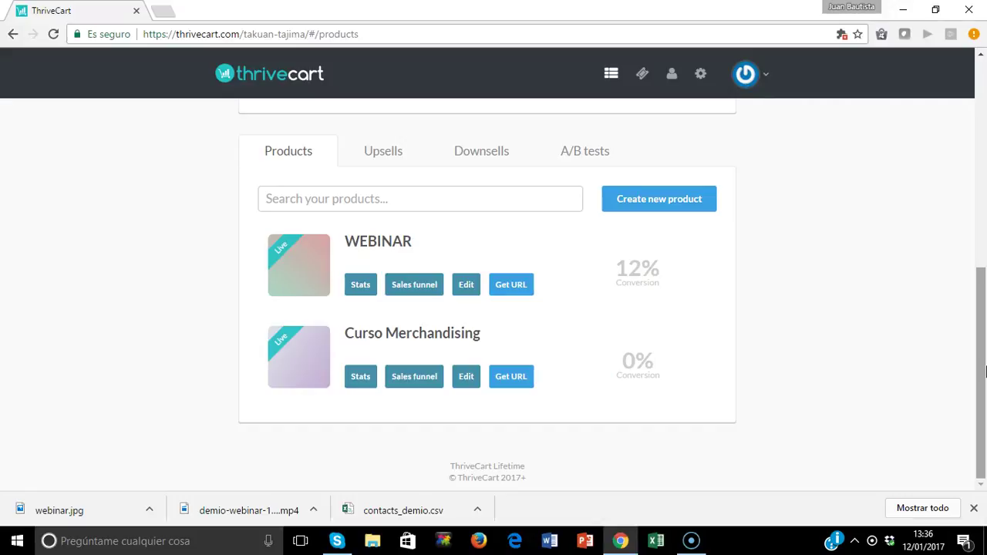
drag(985, 373, 983, 139)
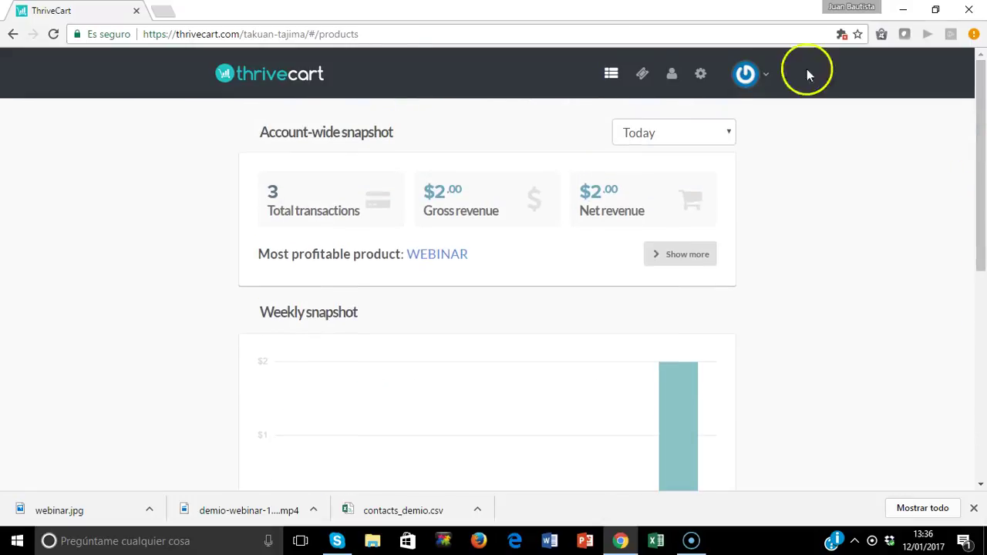
Check the coupons page, then review today's orders ($2.00 revenue, 3 transactions) without applying a filter.
click(640, 82)
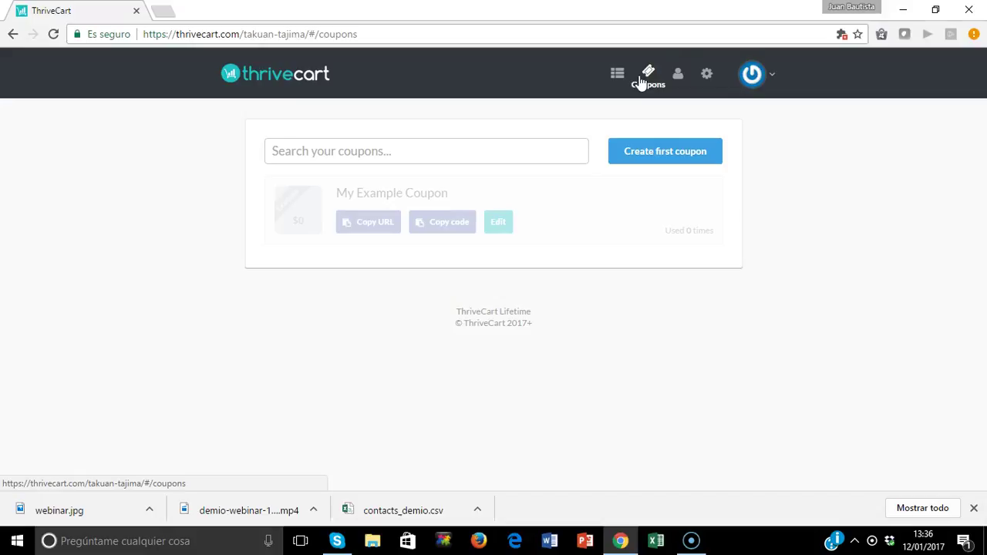
click(676, 83)
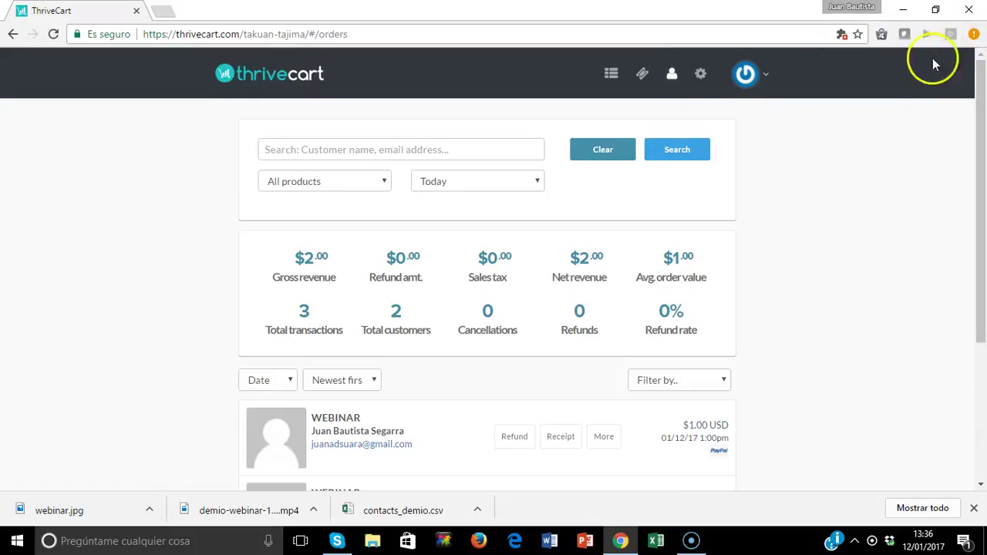
drag(984, 123, 985, 182)
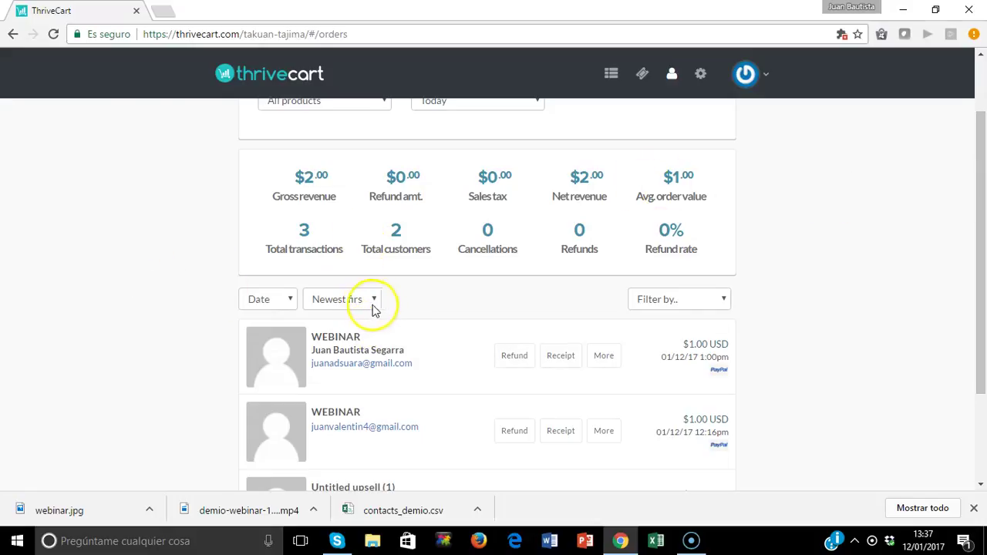
click(723, 300)
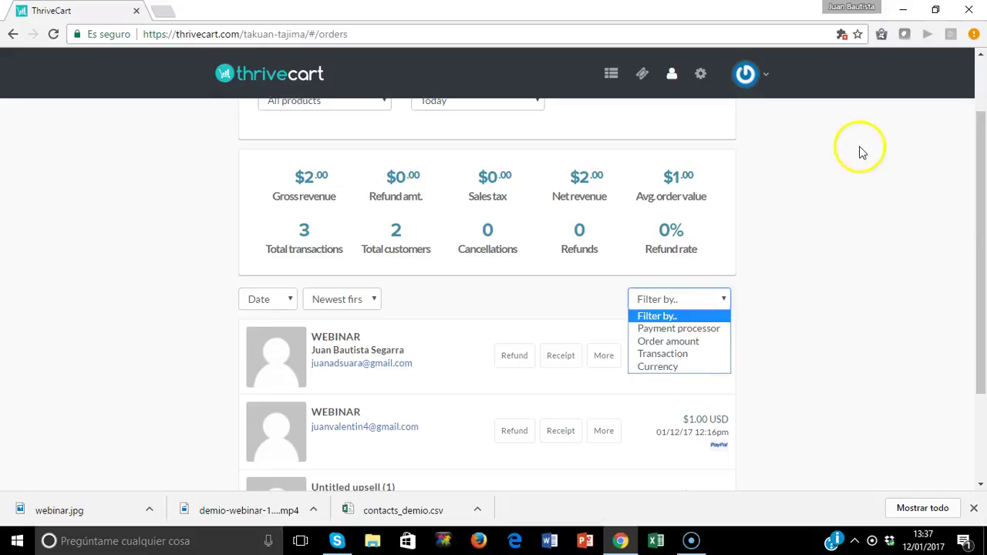
click(797, 137)
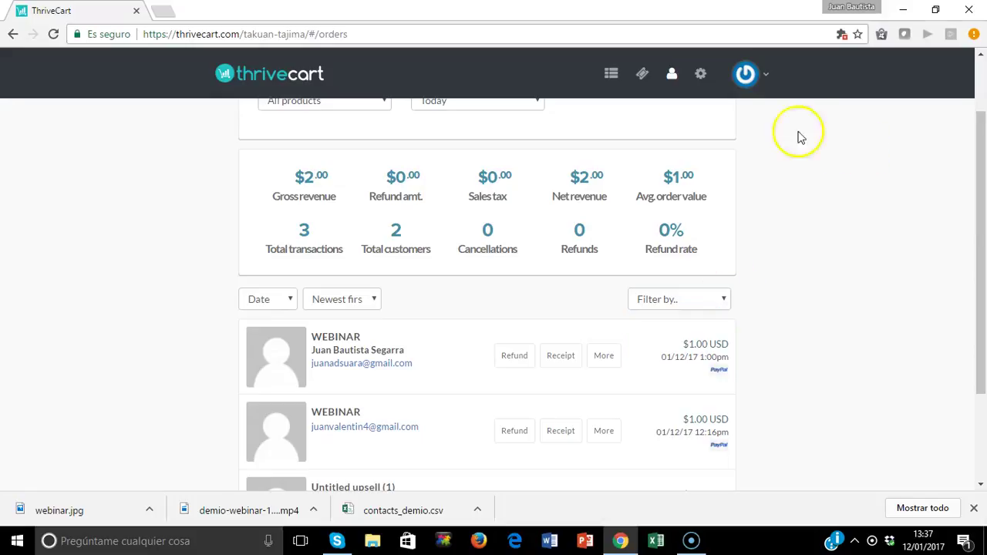
Browse the Integrations and Fulfillment services settings, then go back to the Products list.
click(702, 73)
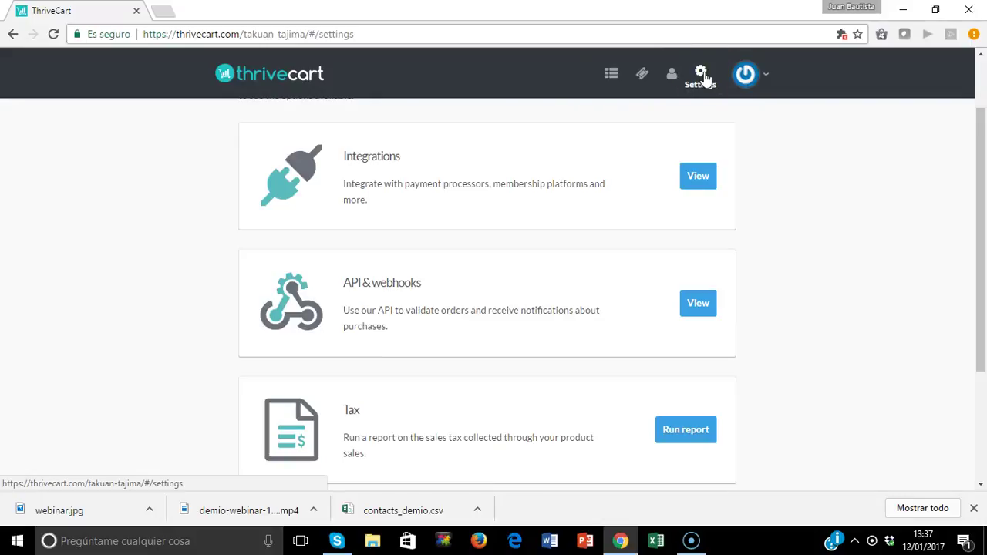
click(696, 178)
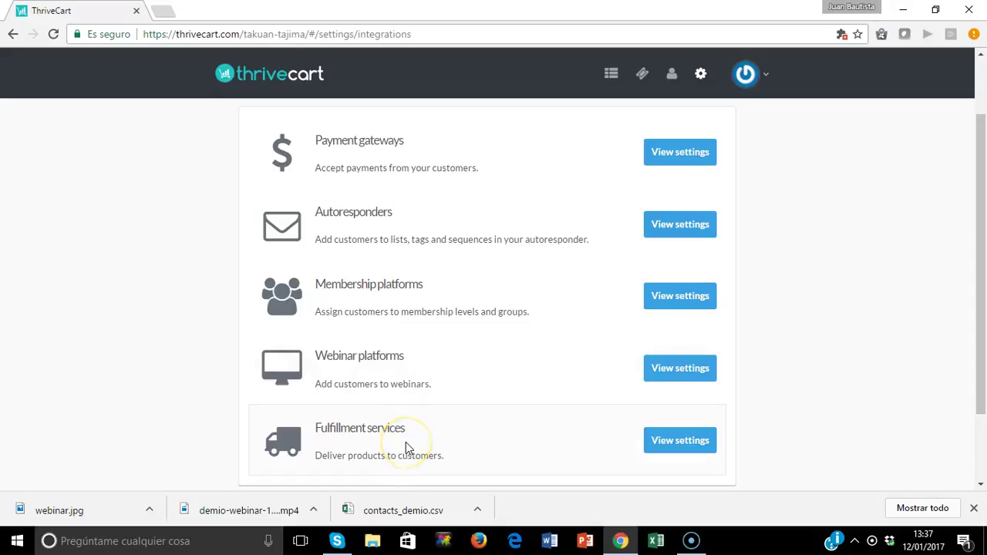
click(673, 444)
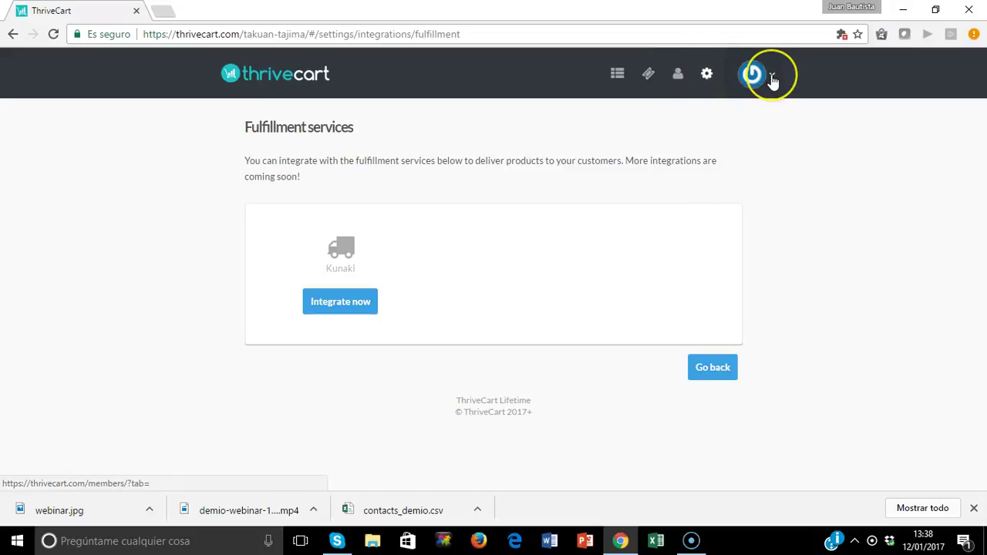
click(772, 81)
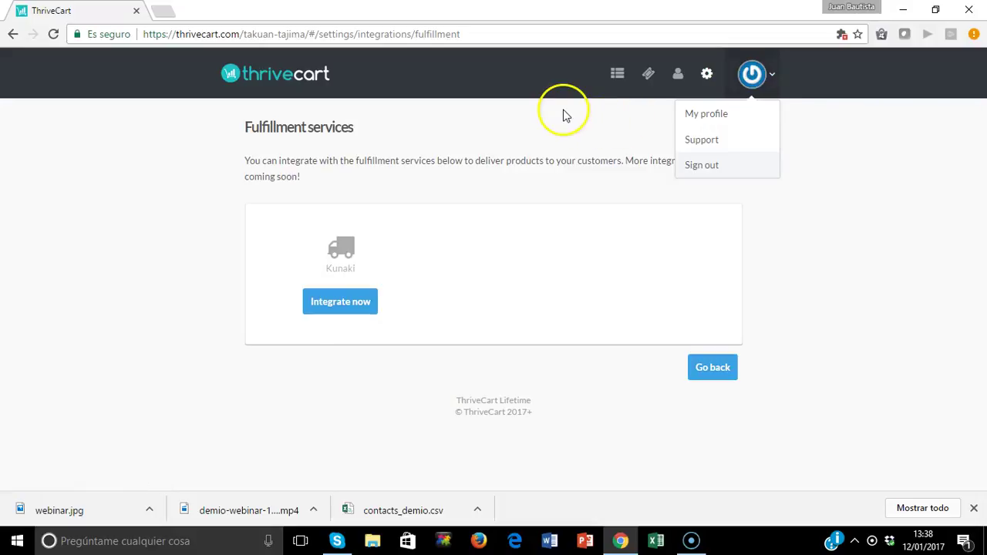
click(617, 77)
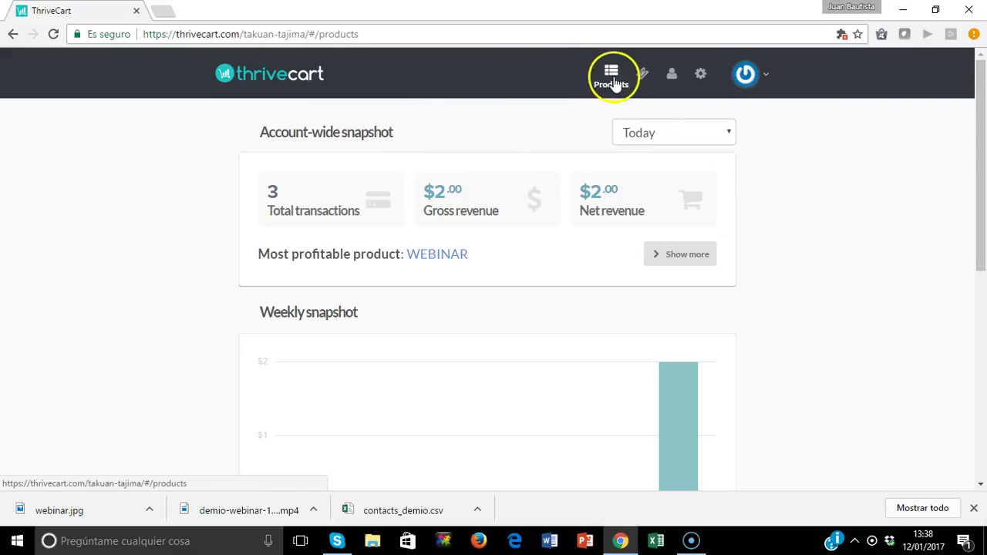
drag(981, 144, 981, 322)
Create a new product named 'Horas de consultoria'.
click(651, 261)
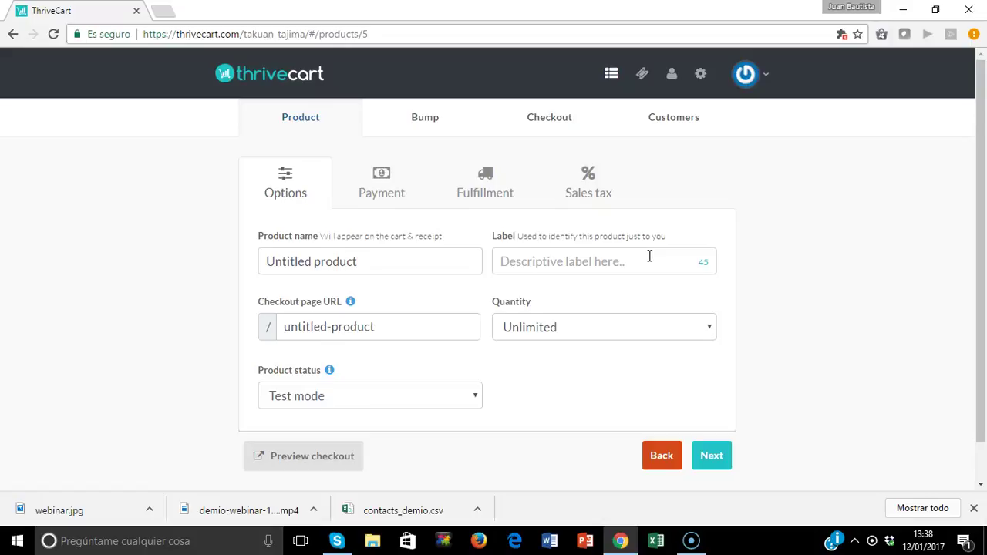
click(398, 259)
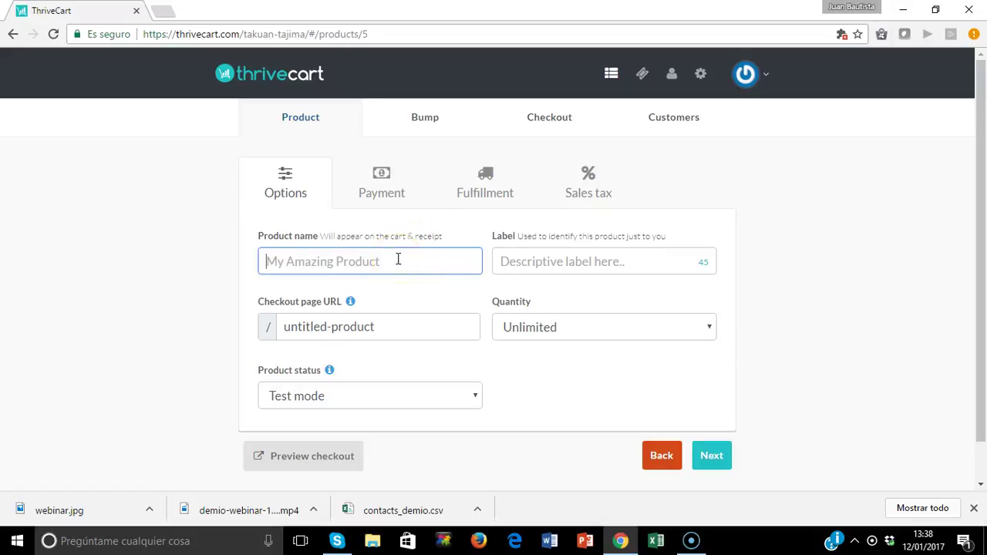
text(Horas )
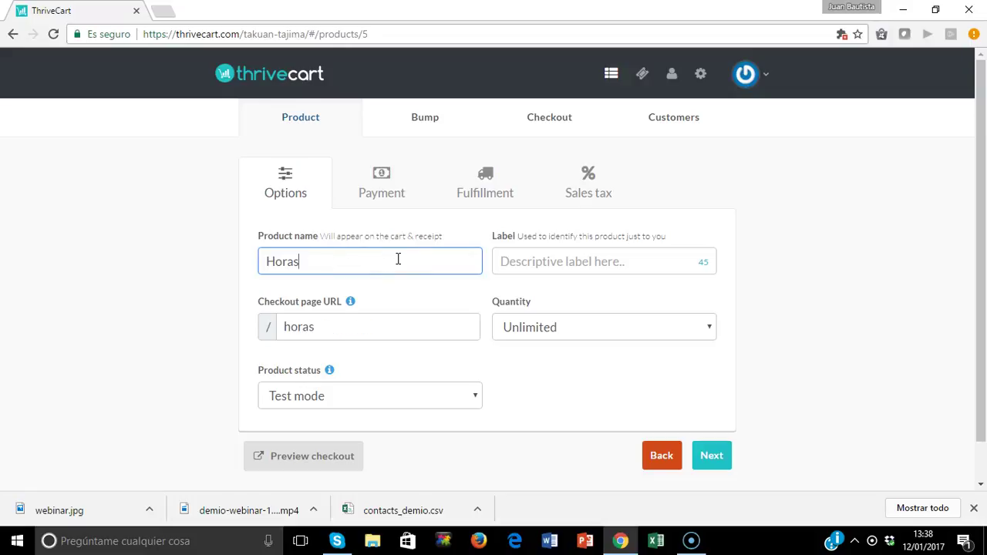
text(de consul)
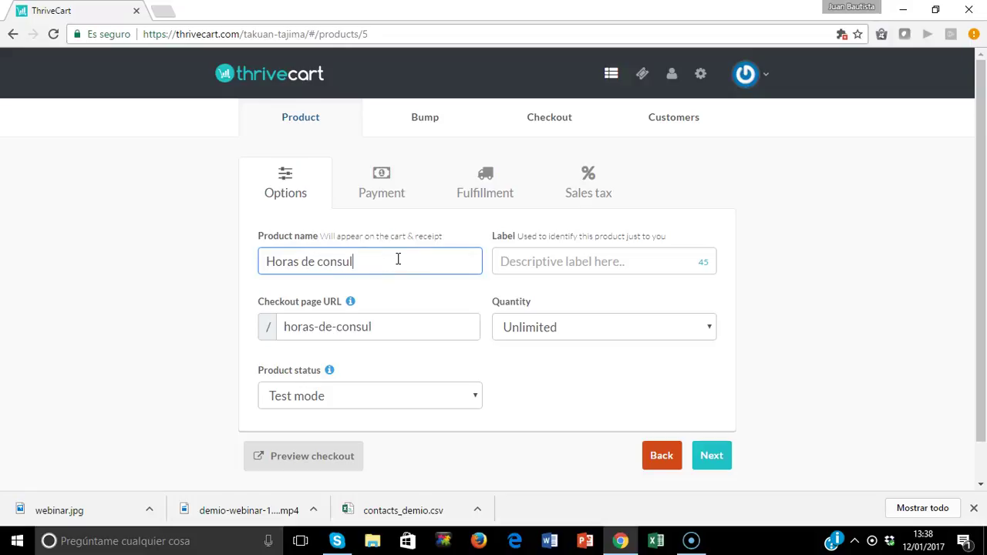
text(toria)
Set the product label to 'Horas de consultoría'.
click(549, 264)
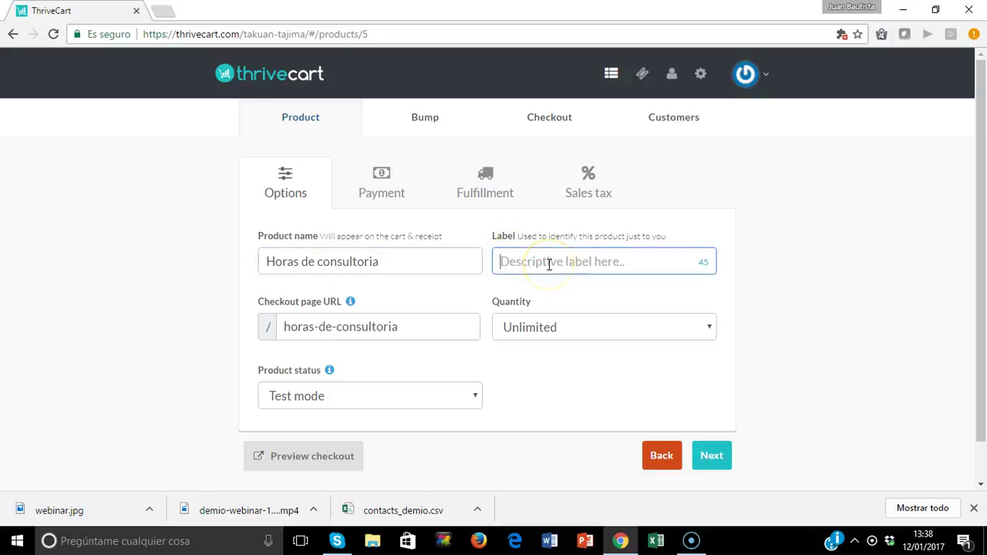
text(ora)
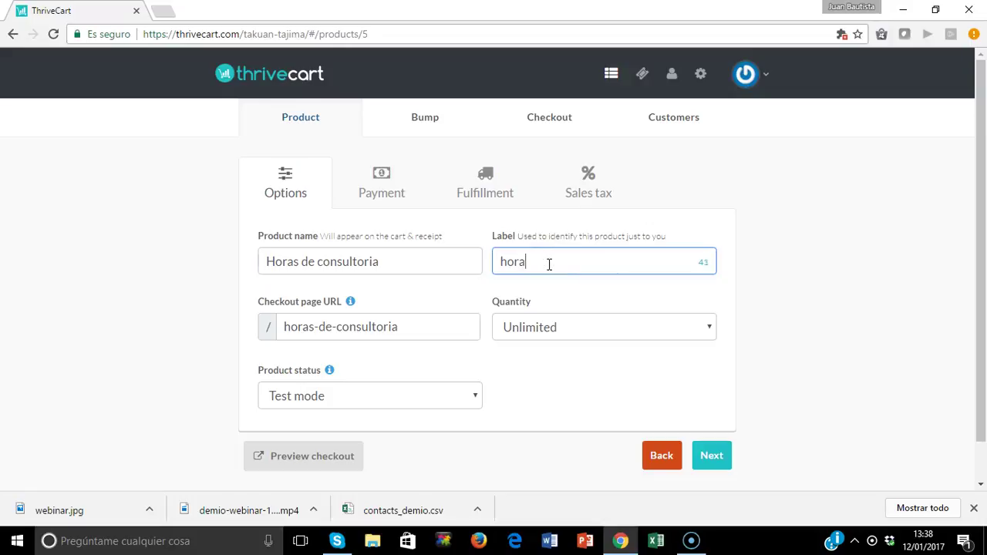
text(s de consultoría)
key(Left)
key(Left)
key(Left)
key(Left)
key(Left)
key(Left)
key(Left)
key(Delete)
text(H)
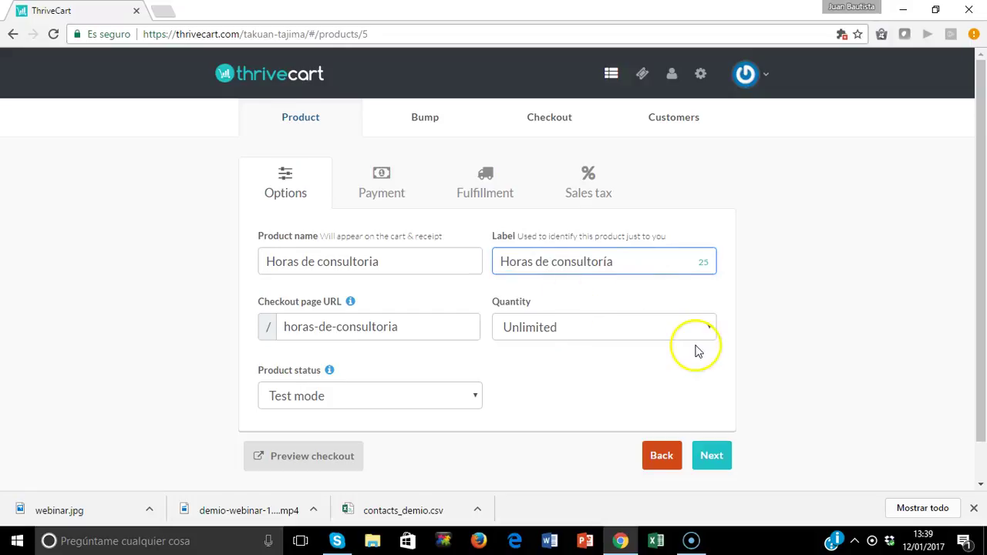
Configure a quantity limit of 10 that replaces the cart with a message when sold out.
click(649, 332)
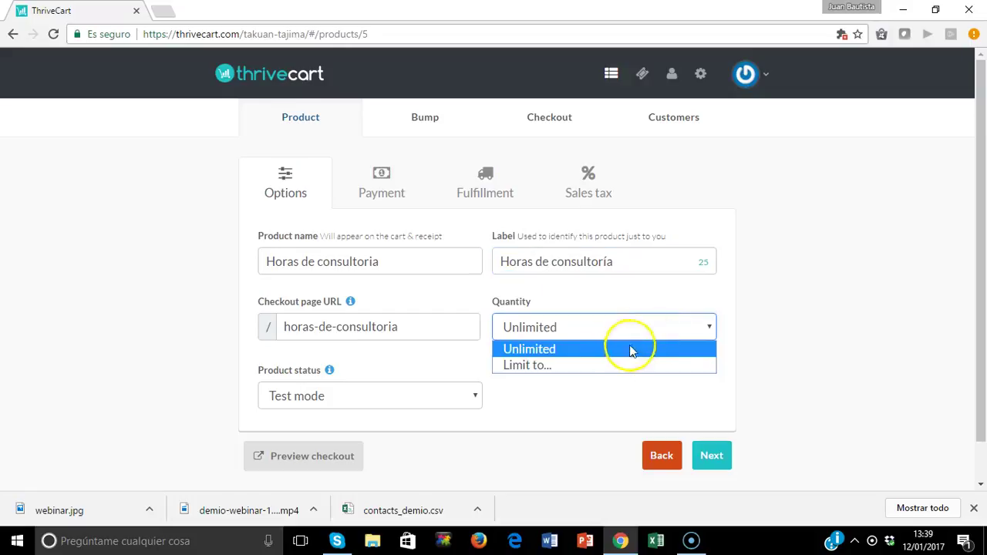
click(609, 365)
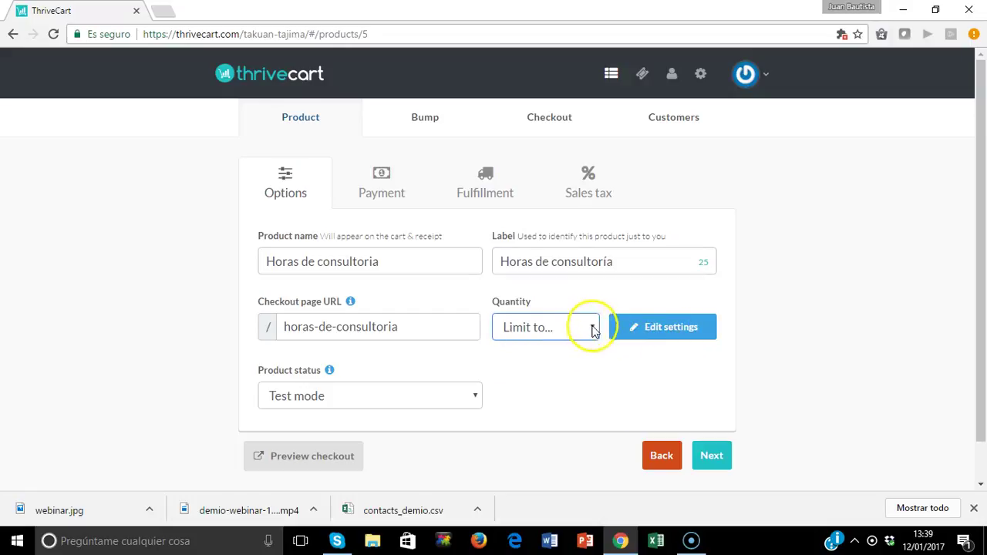
click(650, 327)
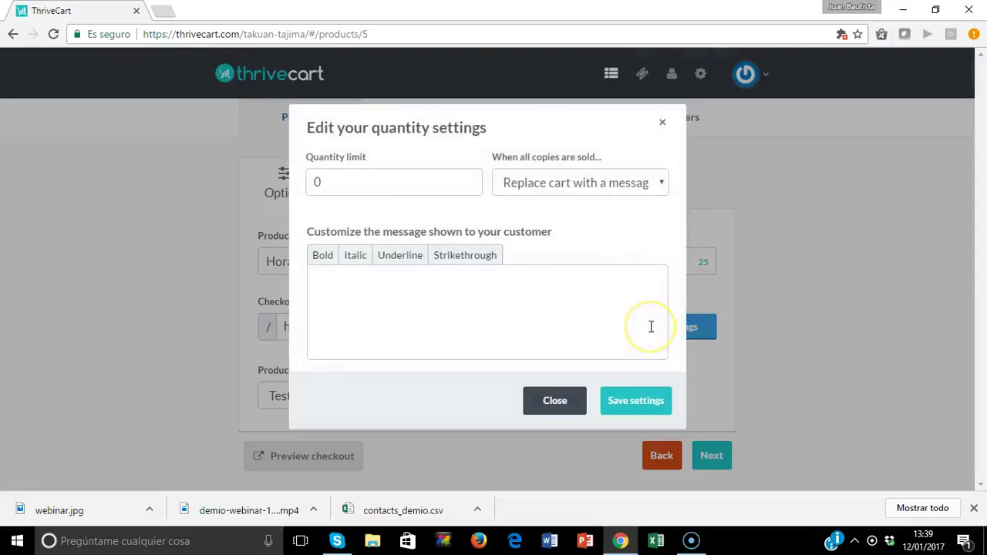
double_click(351, 182)
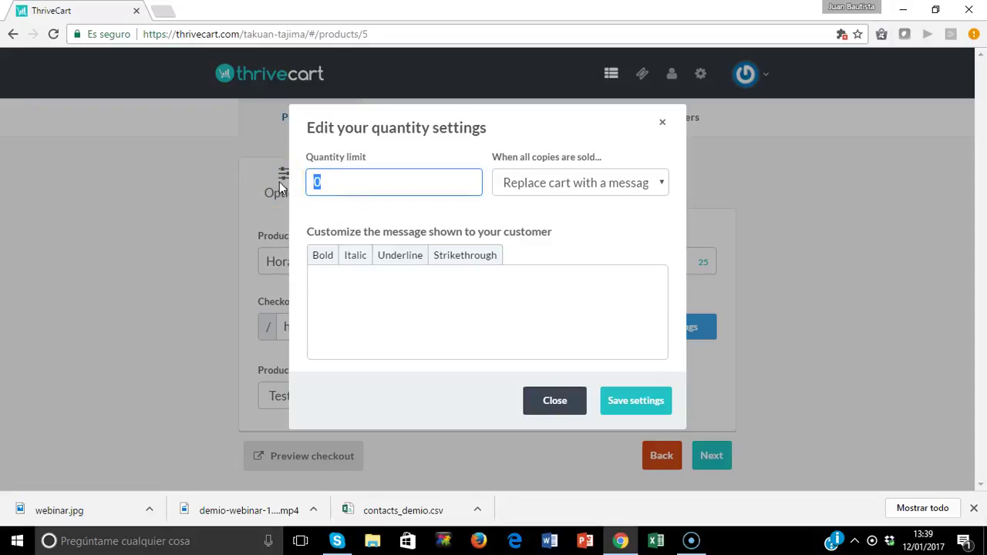
text(10)
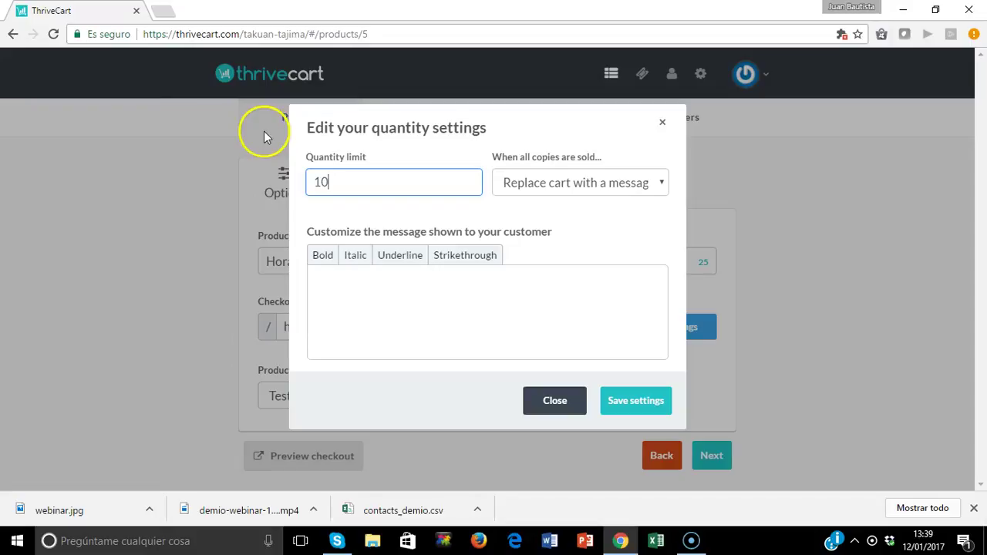
click(602, 182)
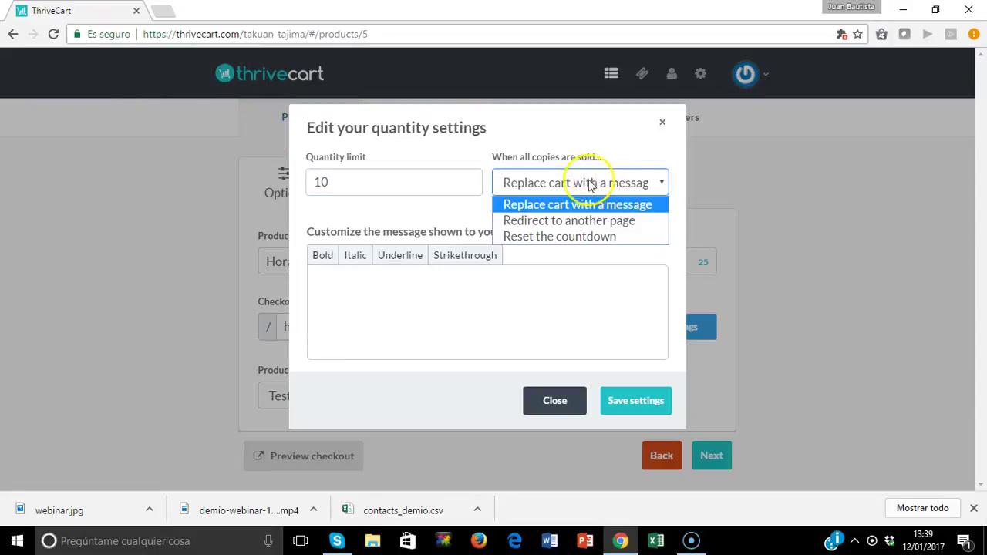
click(551, 130)
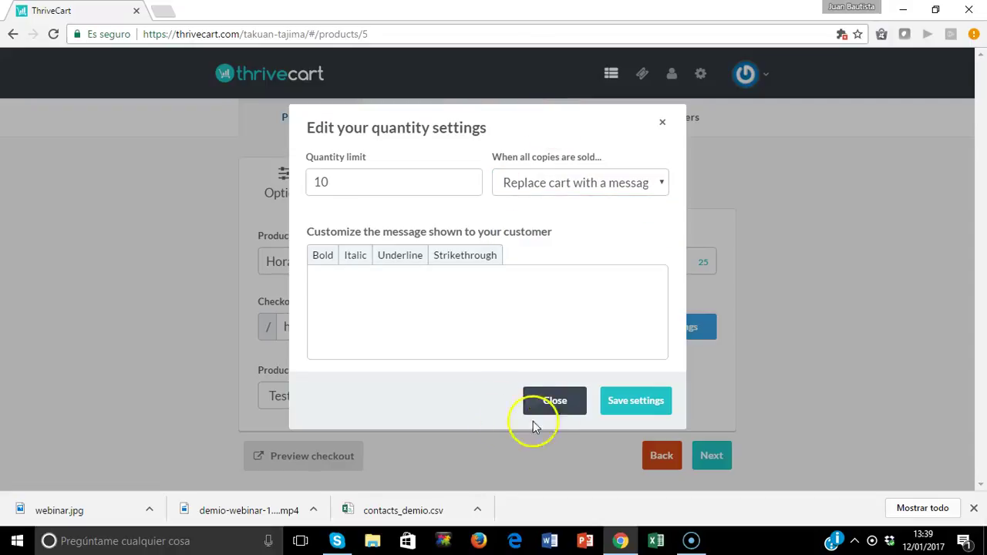
click(640, 408)
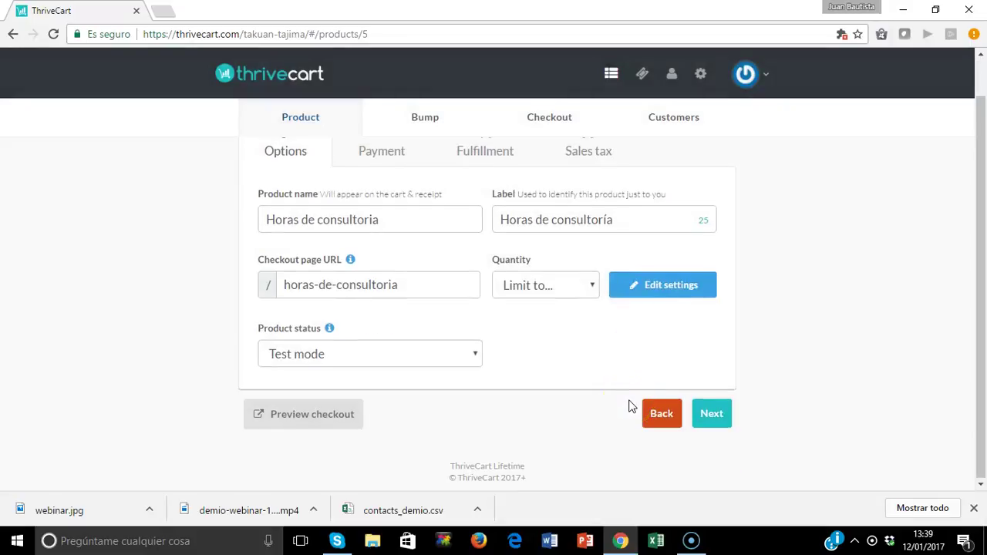
Set product quantity to Unlimited and keep the status on Test mode.
click(591, 288)
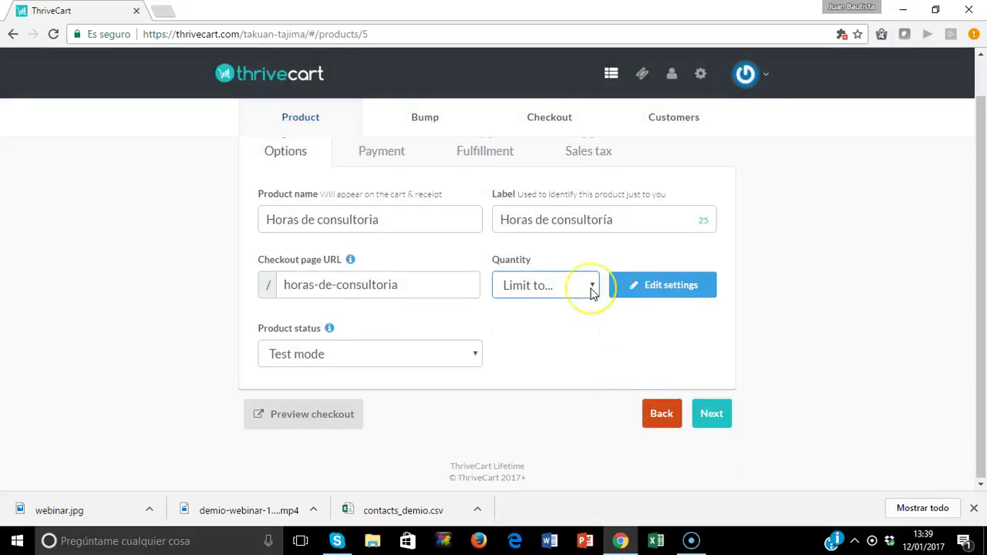
click(564, 308)
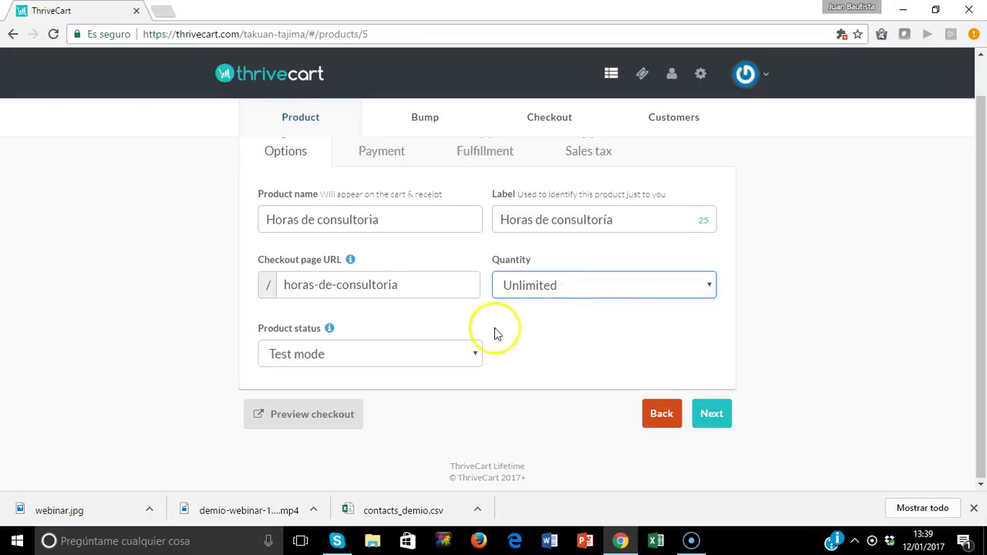
click(475, 359)
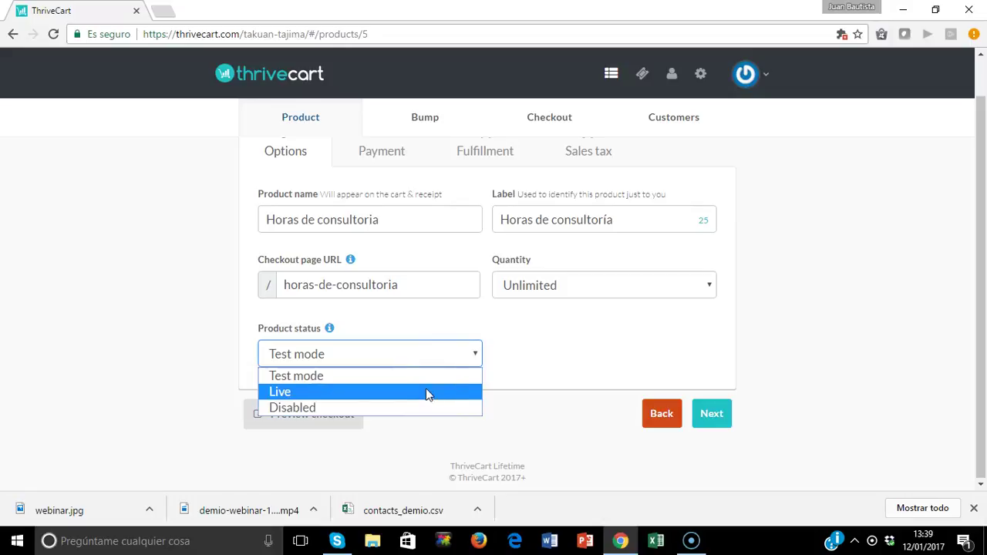
click(366, 377)
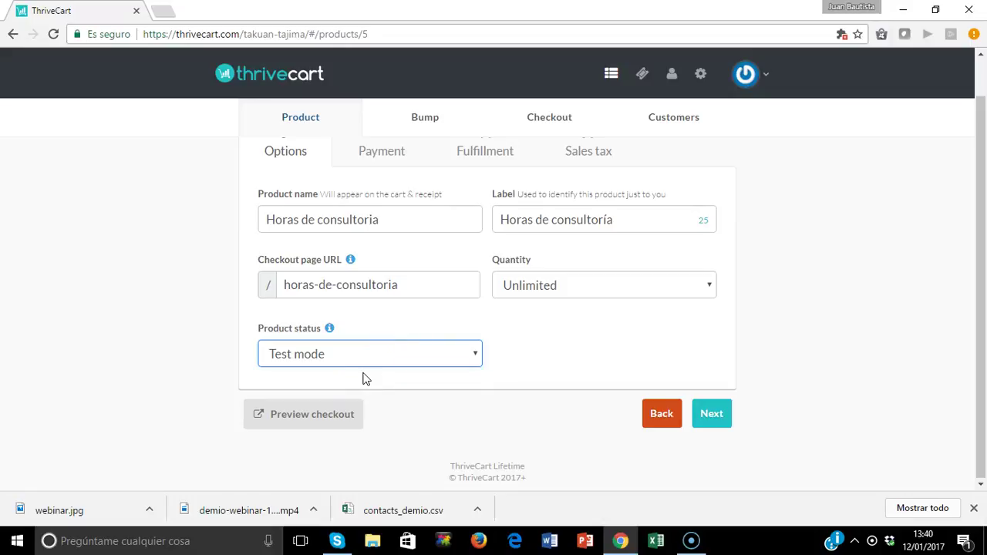
On the Payment step, set currency to EUR (€) with a One-time fee.
click(713, 410)
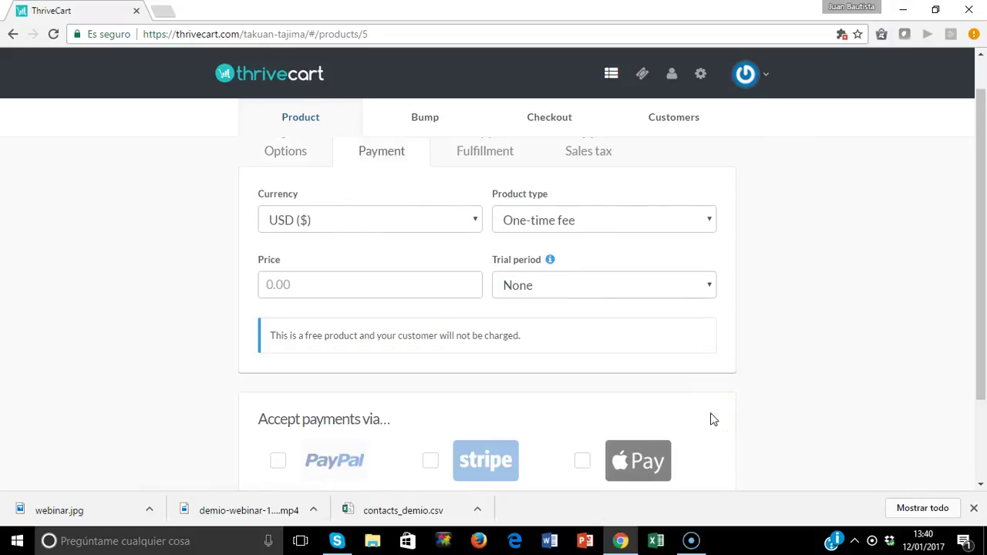
click(401, 220)
click(401, 221)
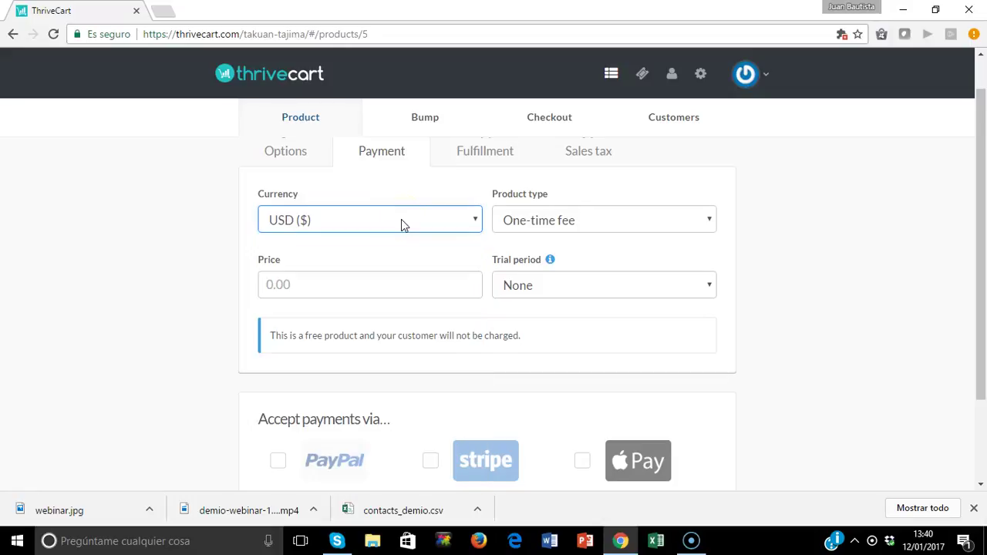
click(401, 220)
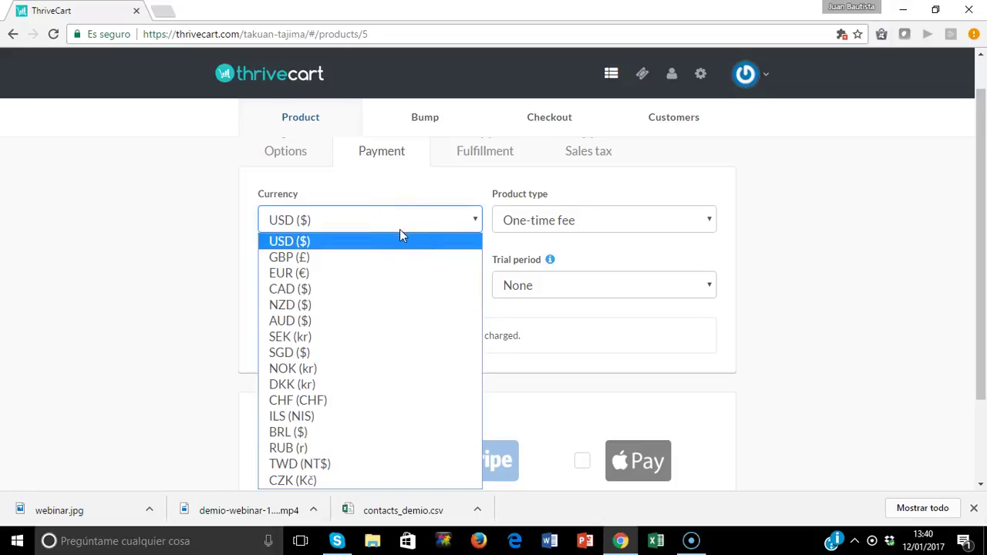
click(352, 273)
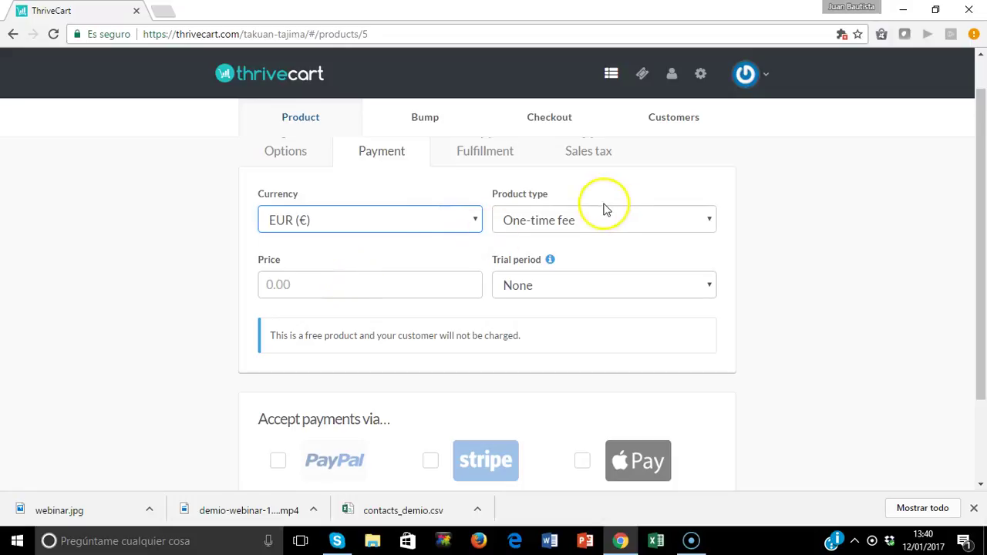
click(592, 223)
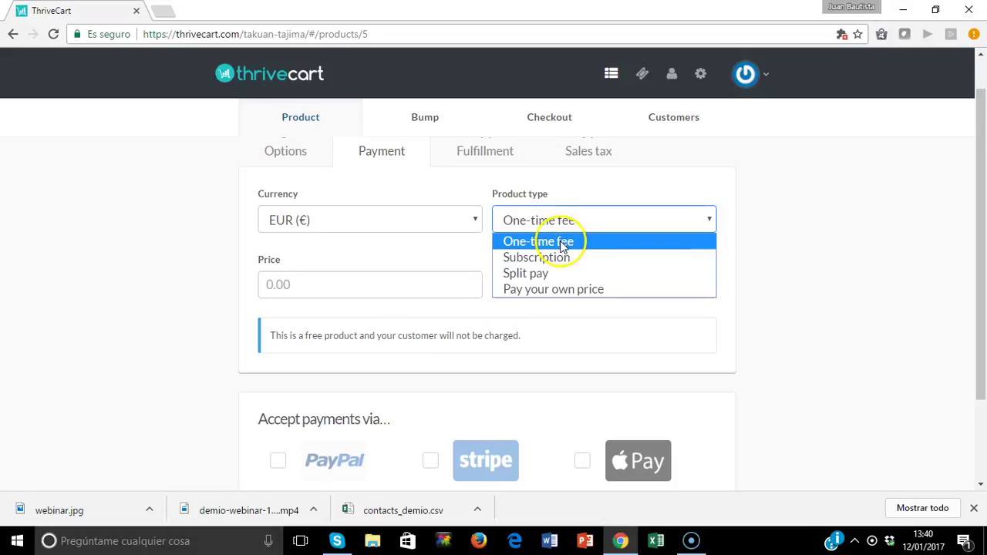
click(563, 243)
Enter a price of 300 and leave the trial period as None.
click(406, 285)
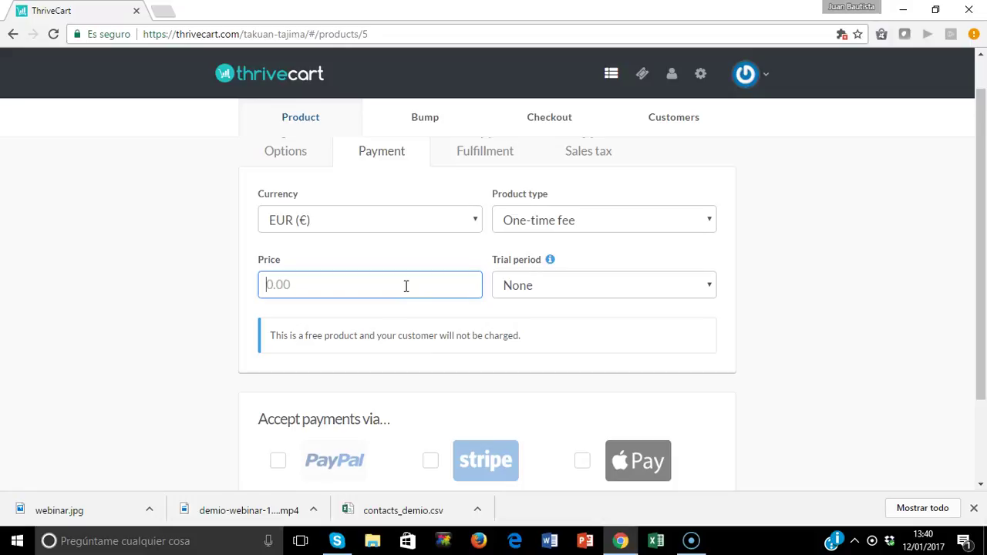
text(1)
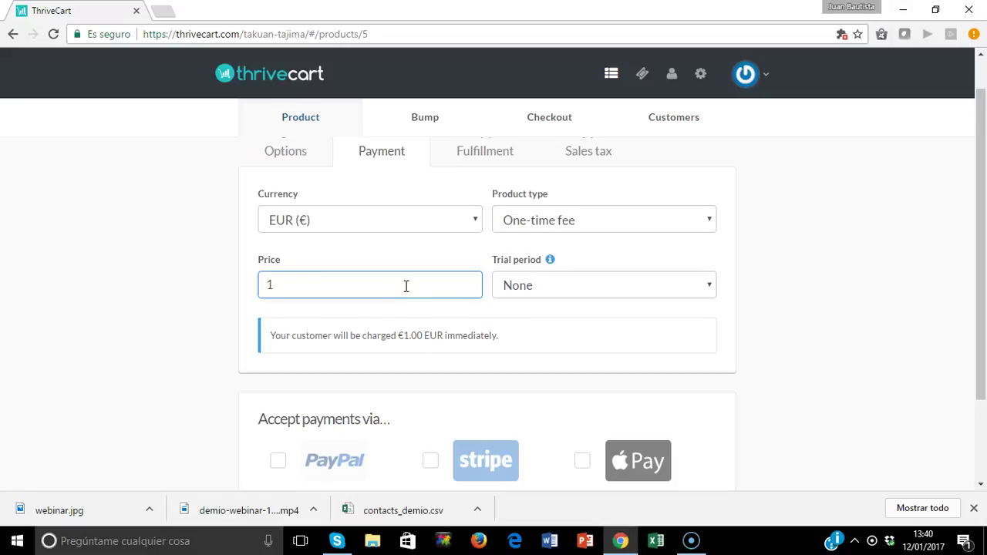
key(BackSpace)
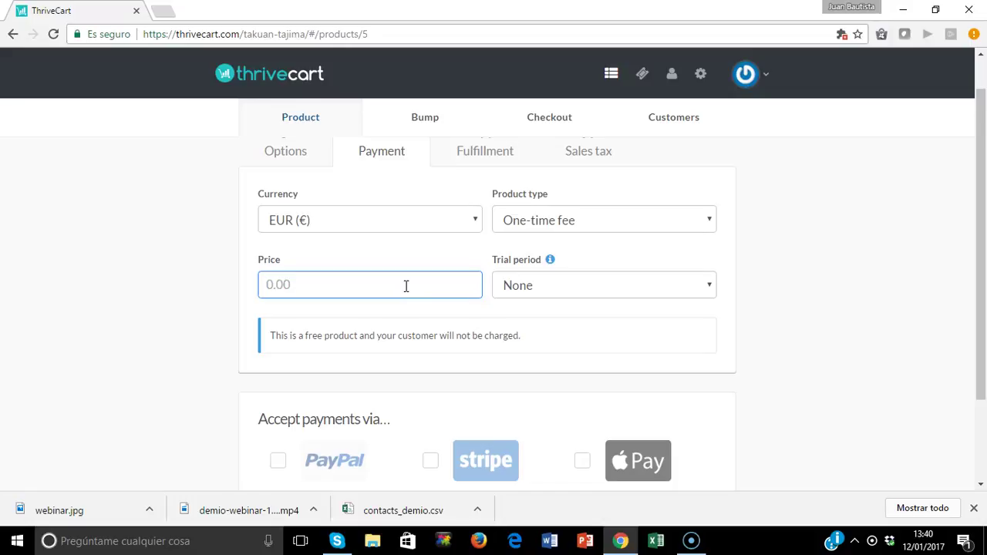
text(30)
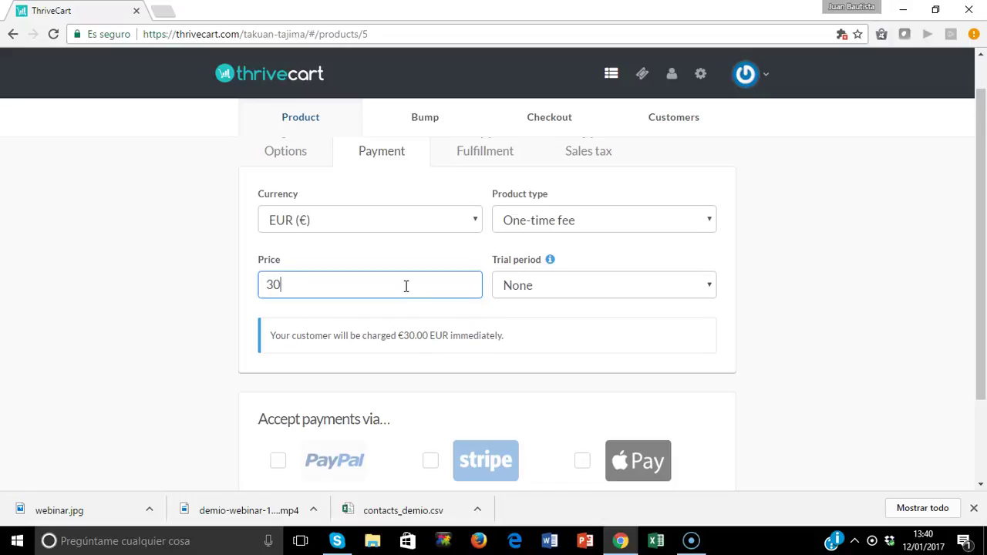
text(0)
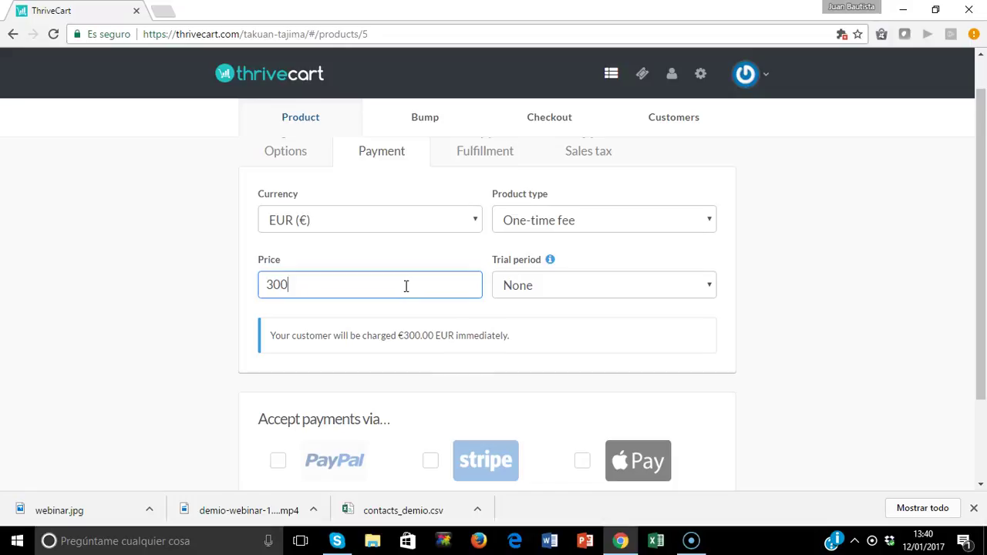
click(670, 289)
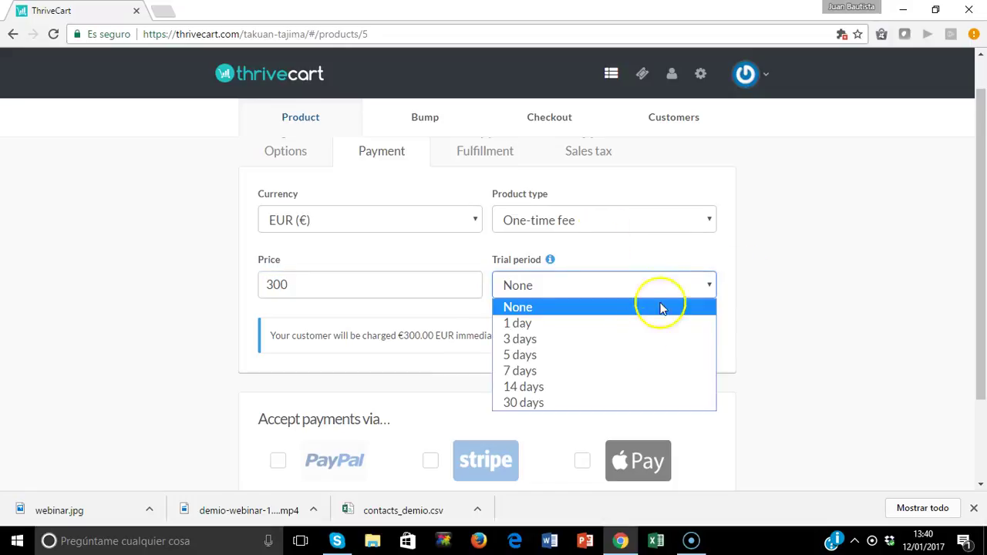
click(545, 310)
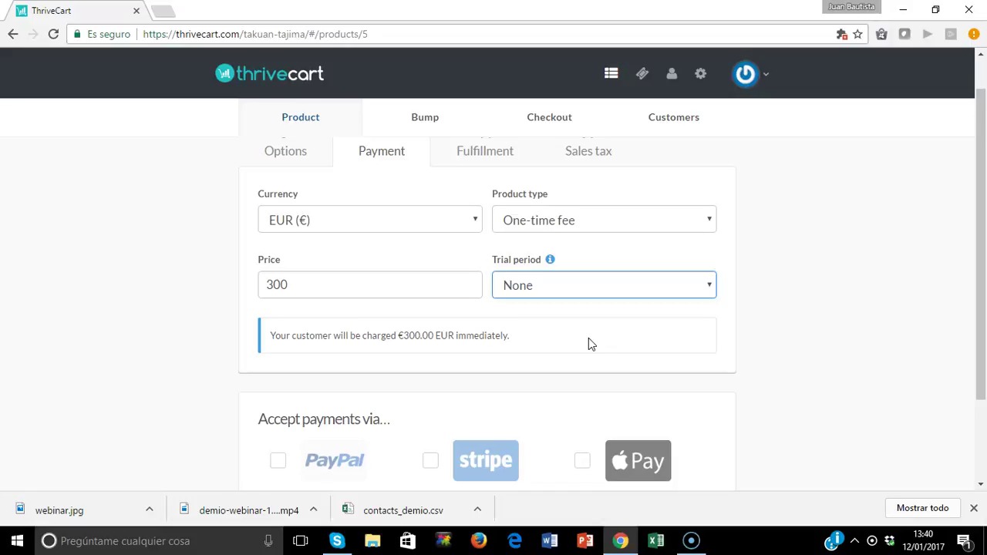
Enable PayPal payments using the business PayPal account.
click(279, 462)
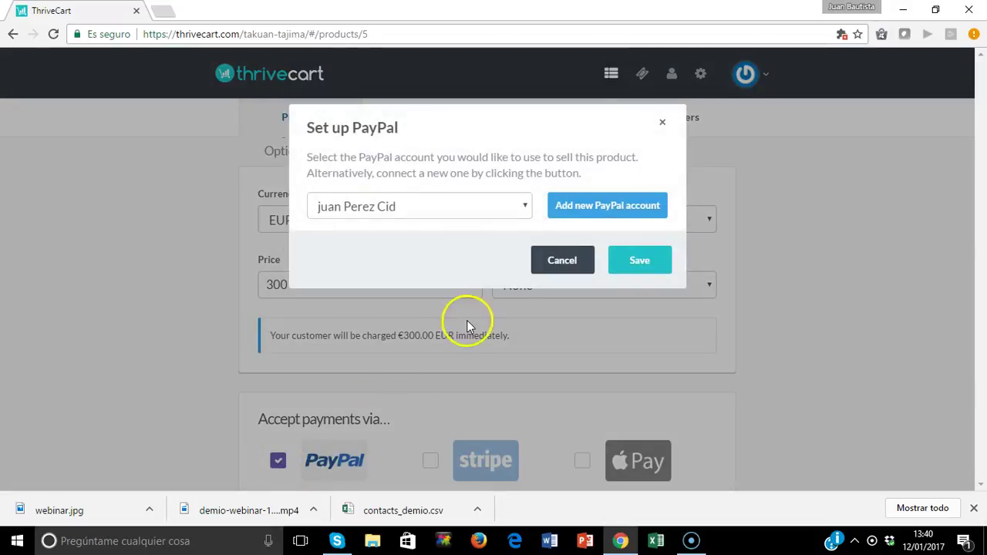
click(524, 205)
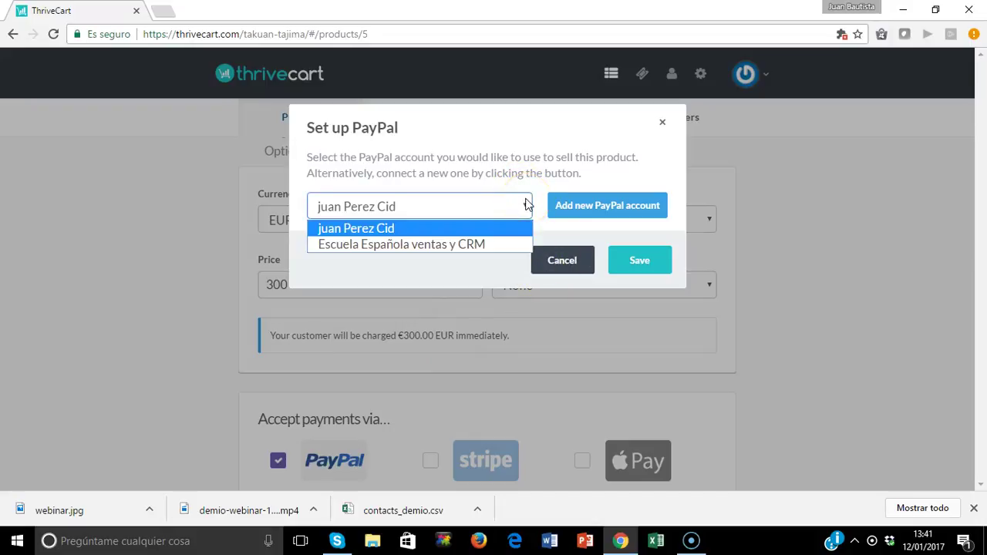
click(472, 244)
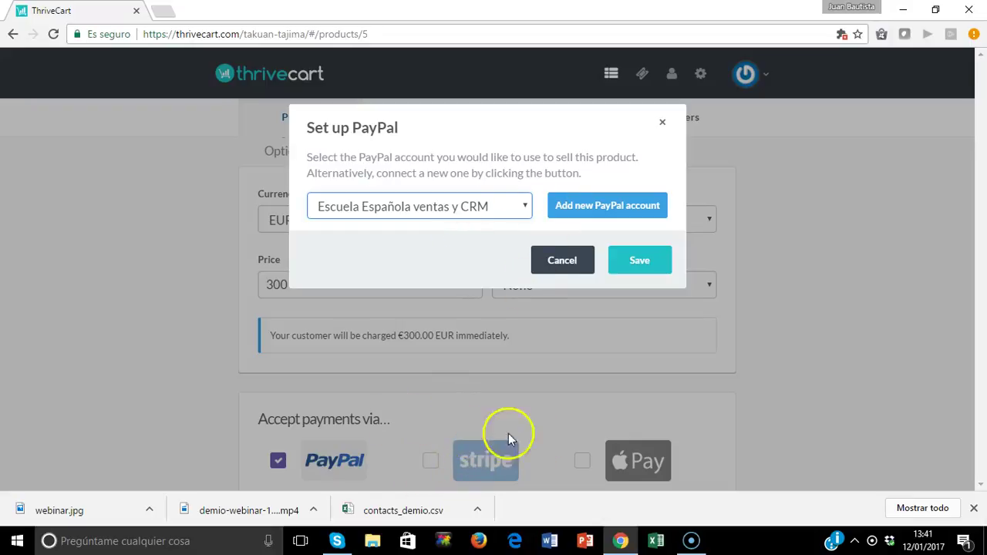
click(432, 463)
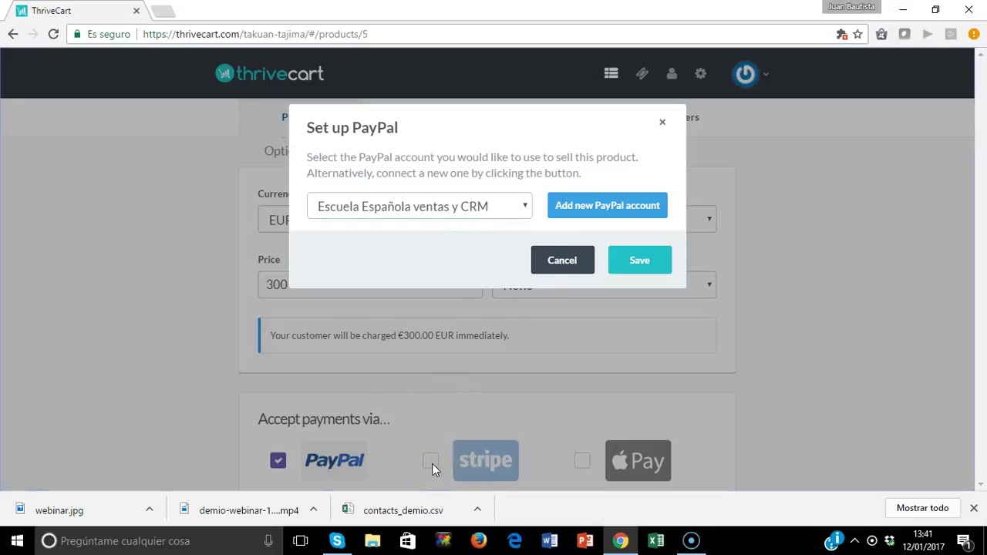
click(646, 265)
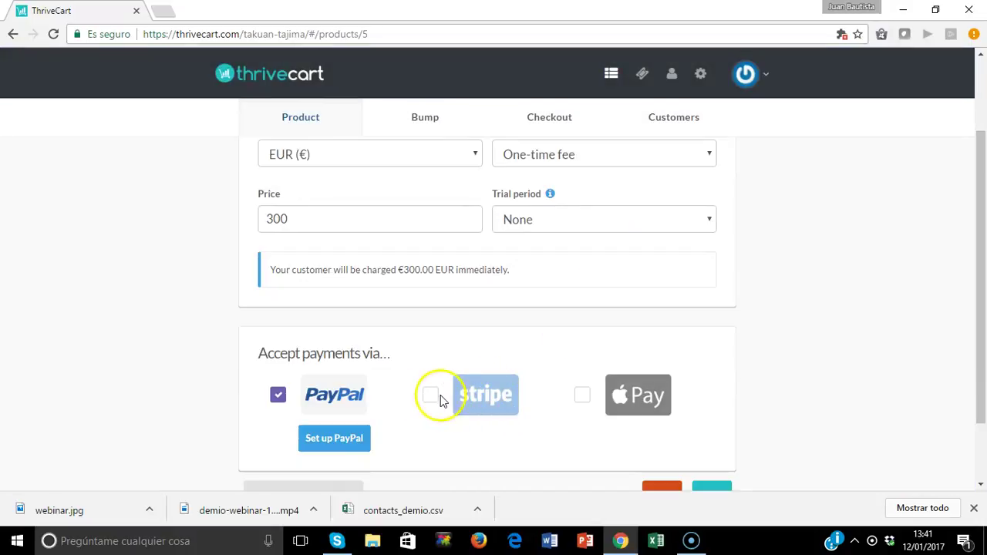
Enable Stripe payments as well, leaving Apple Pay off.
click(433, 397)
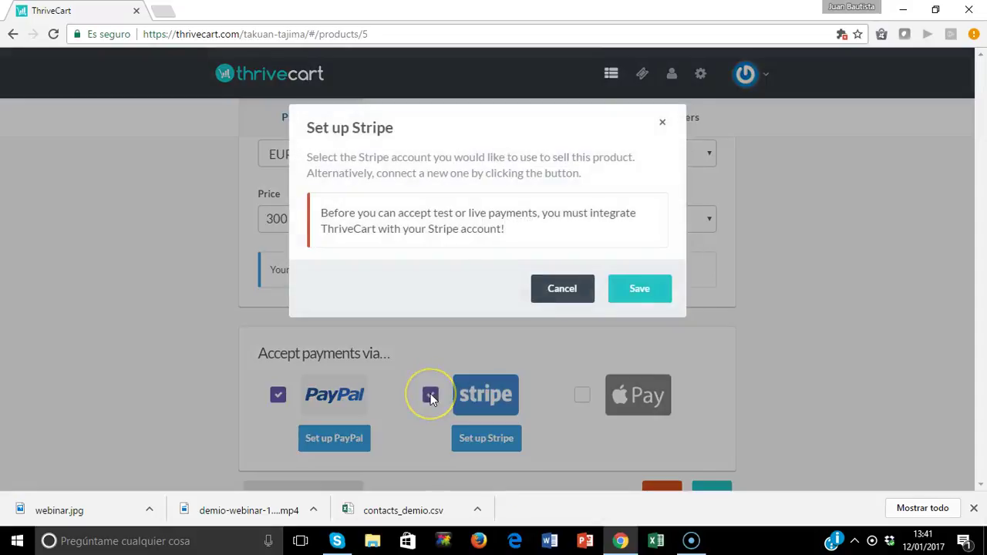
click(547, 329)
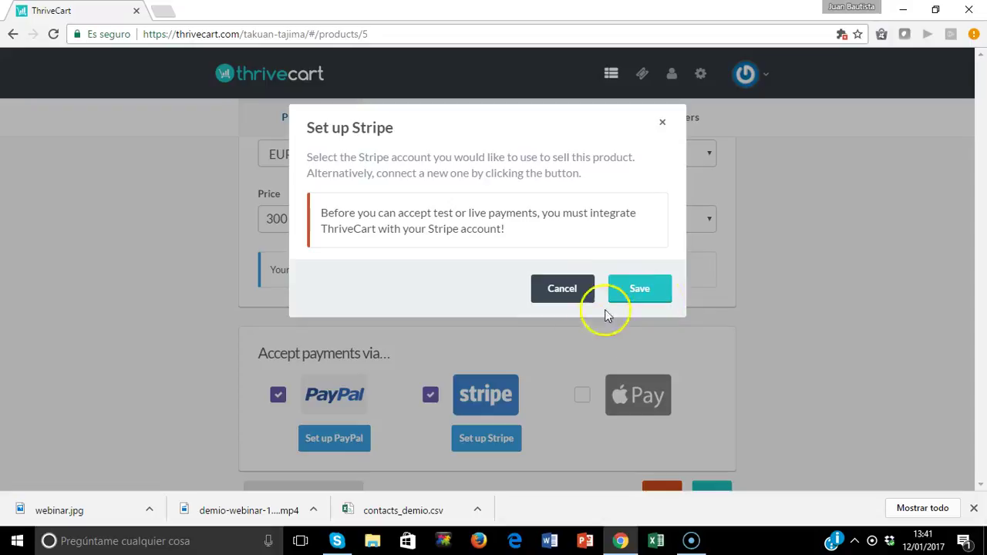
click(640, 292)
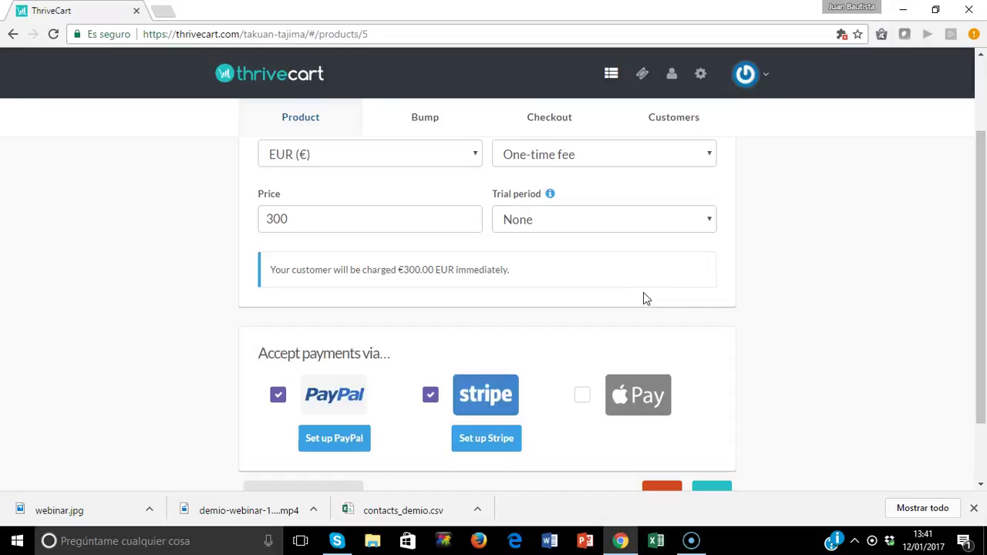
scroll(983, 228, down, 2)
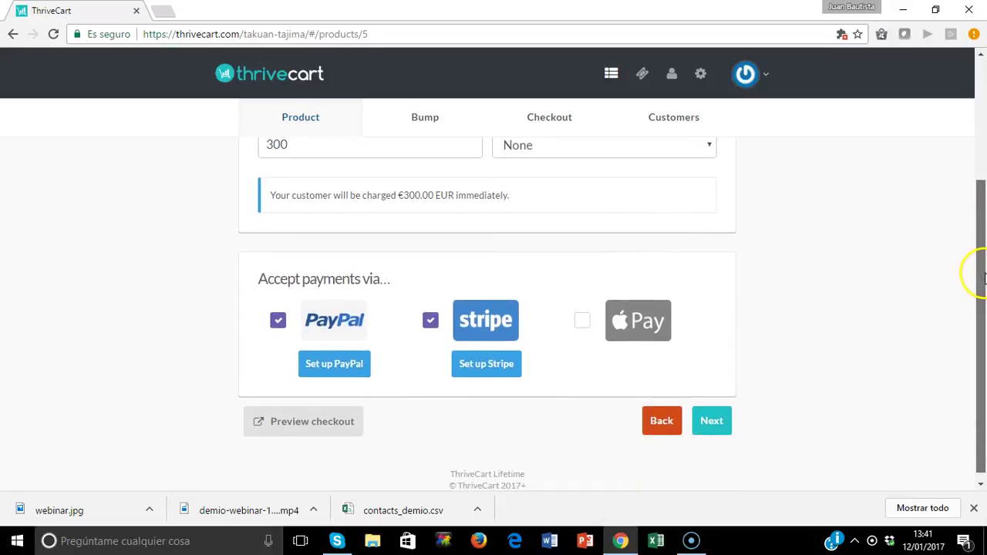
scroll(985, 270, up, 1)
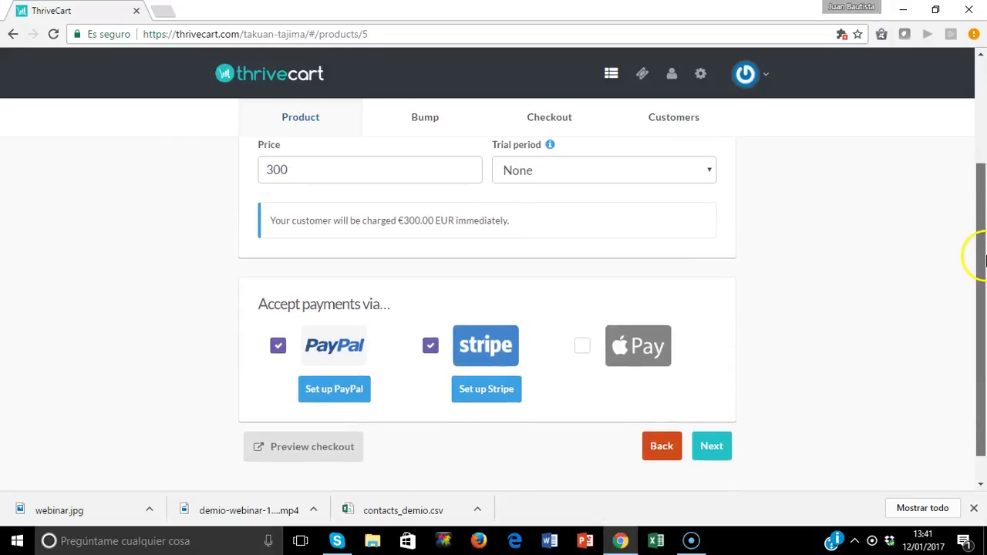
scroll(985, 232, up, 1)
scroll(982, 224, down, 2)
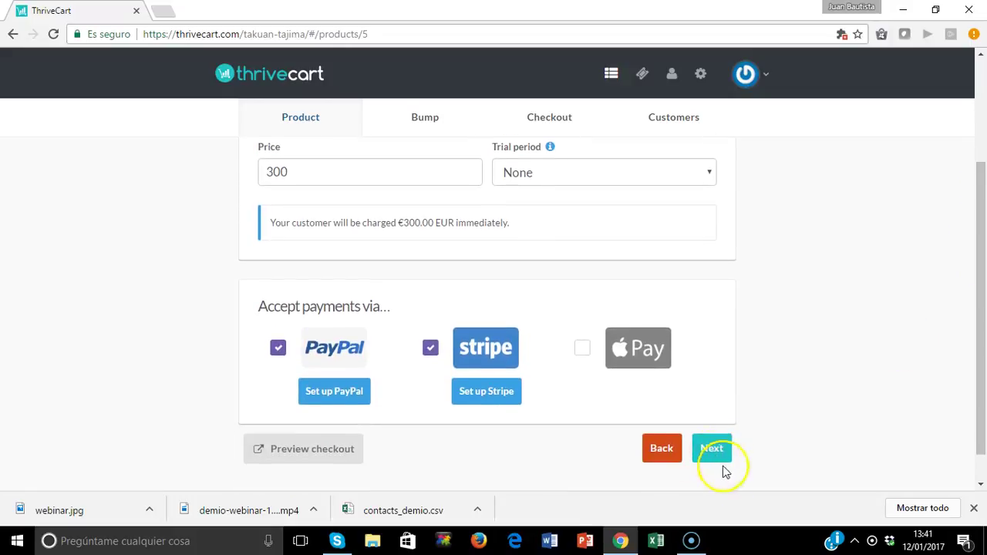
Go to the Fulfillment step and focus the Success URL field.
click(713, 450)
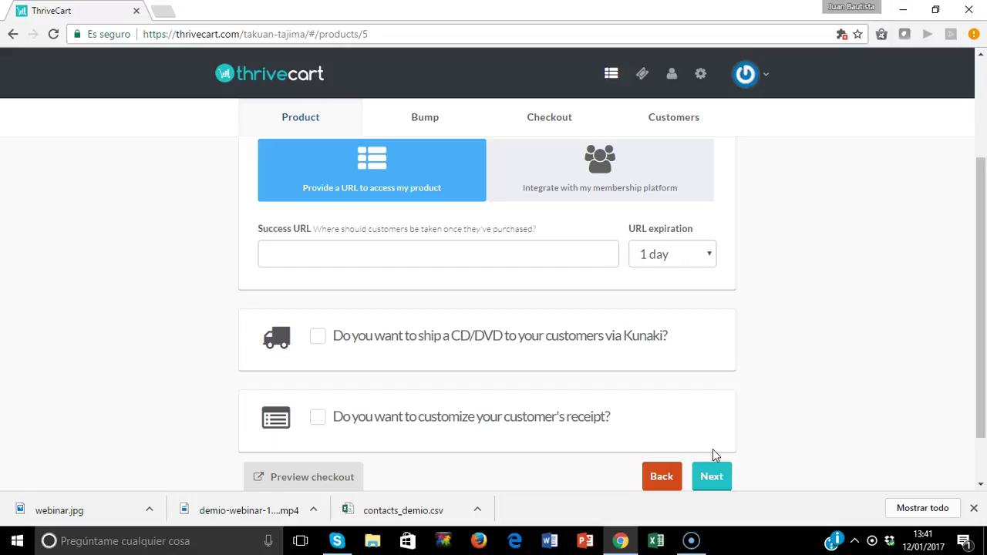
click(162, 13)
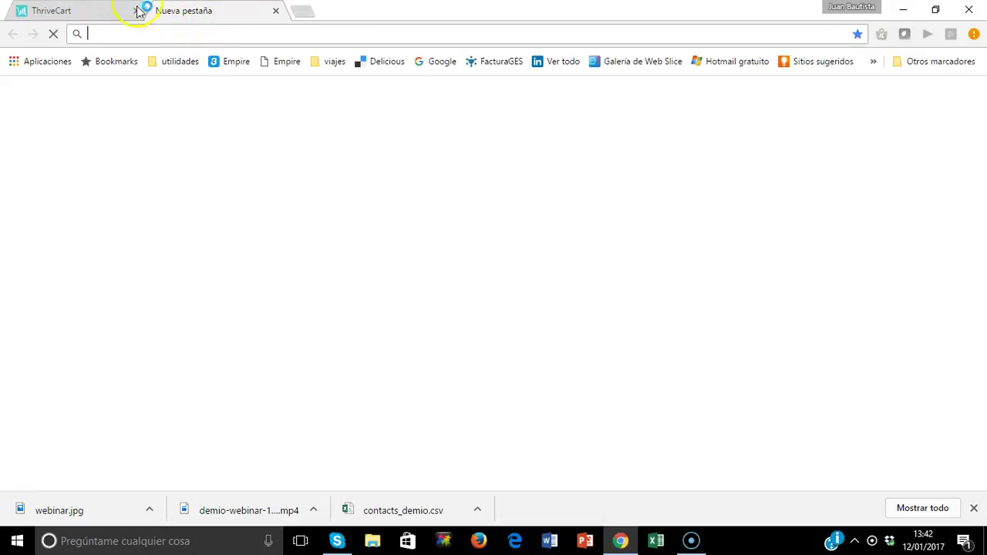
click(110, 9)
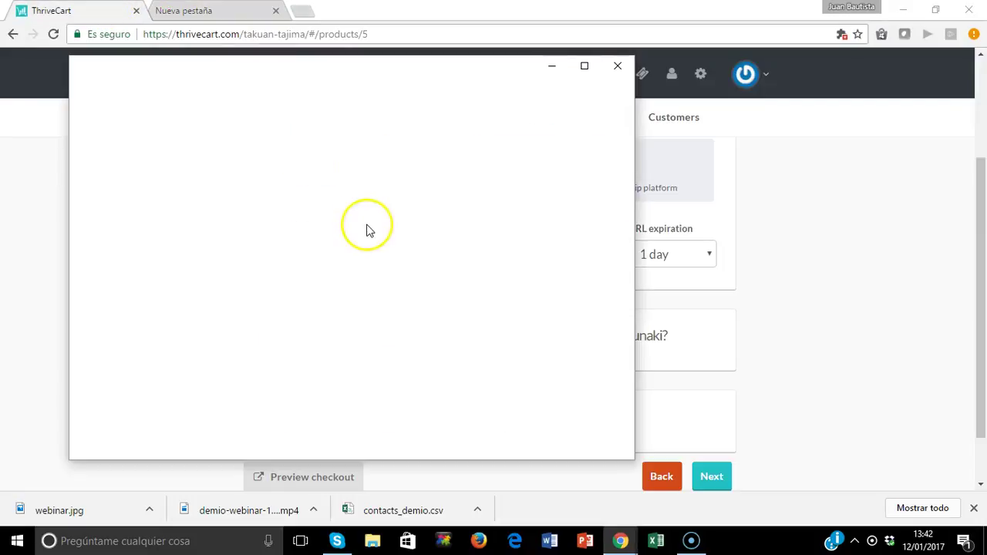
click(584, 65)
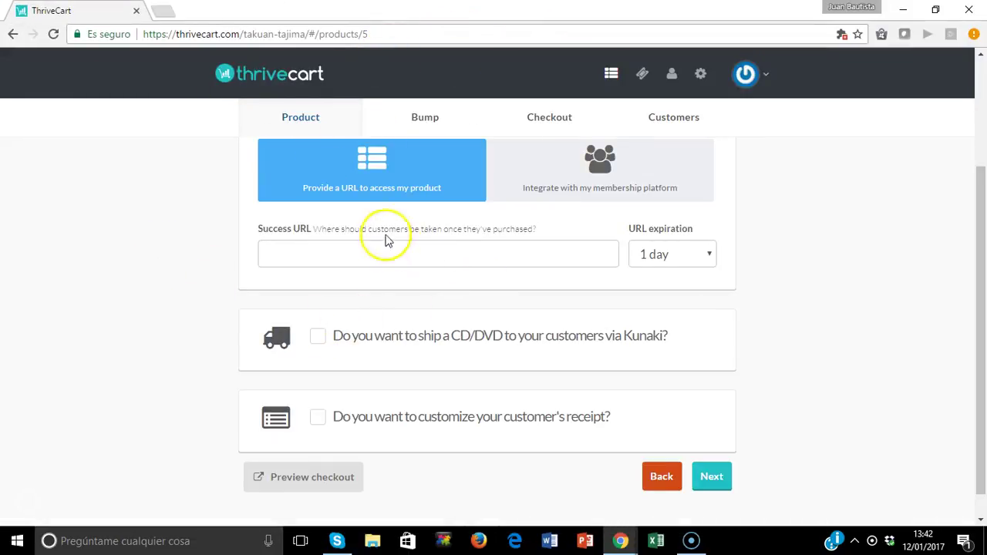
click(402, 257)
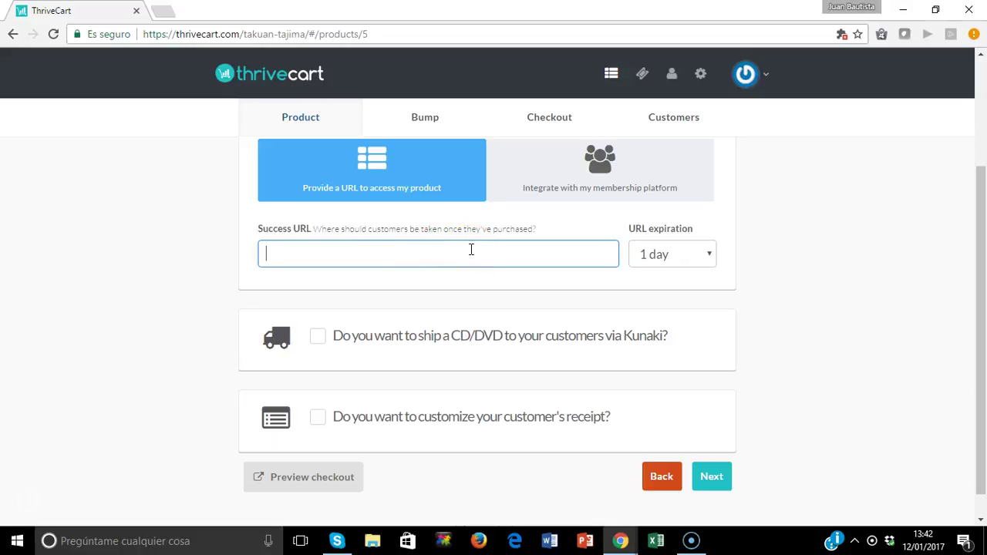
click(440, 231)
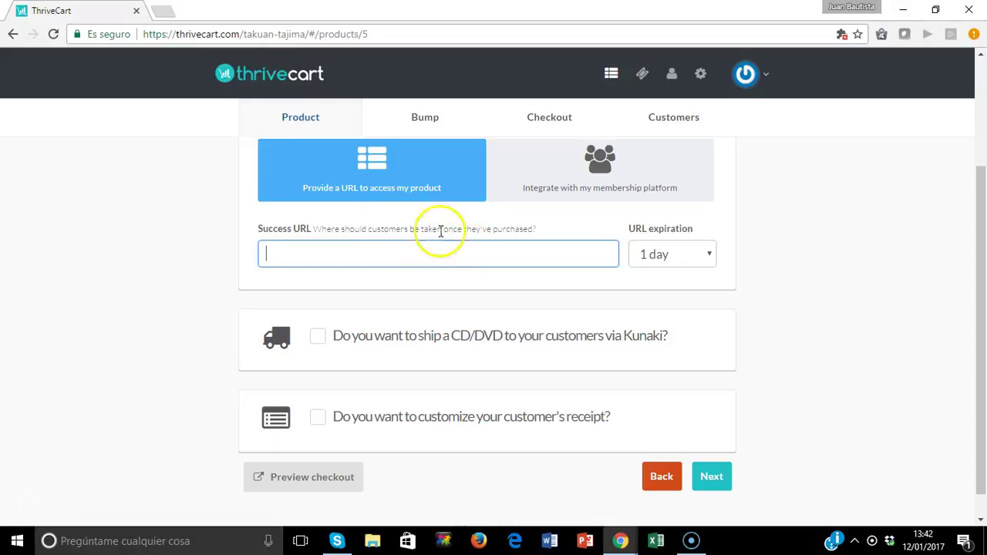
Load the blog's address in a new Chrome tab and copy its URL.
click(161, 13)
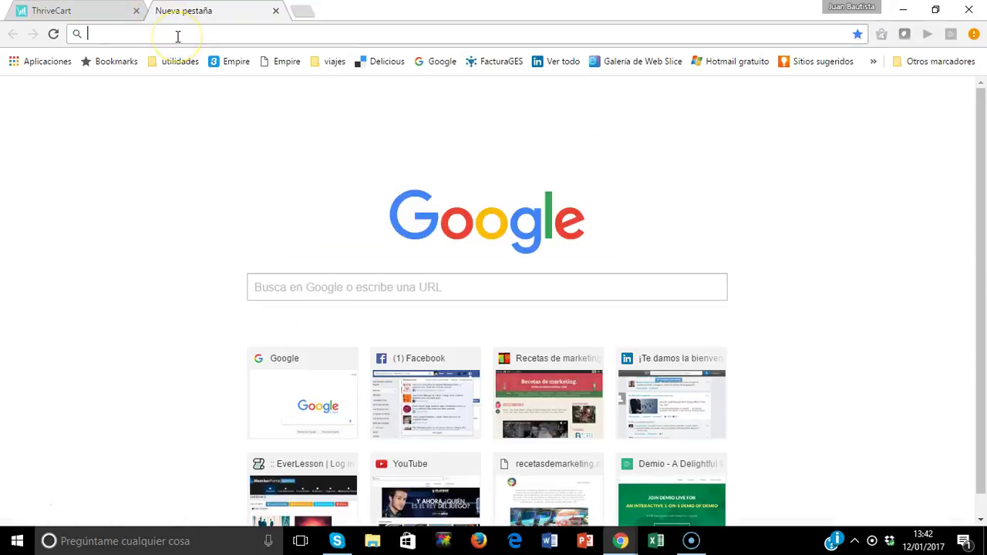
text(ju)
key(Return)
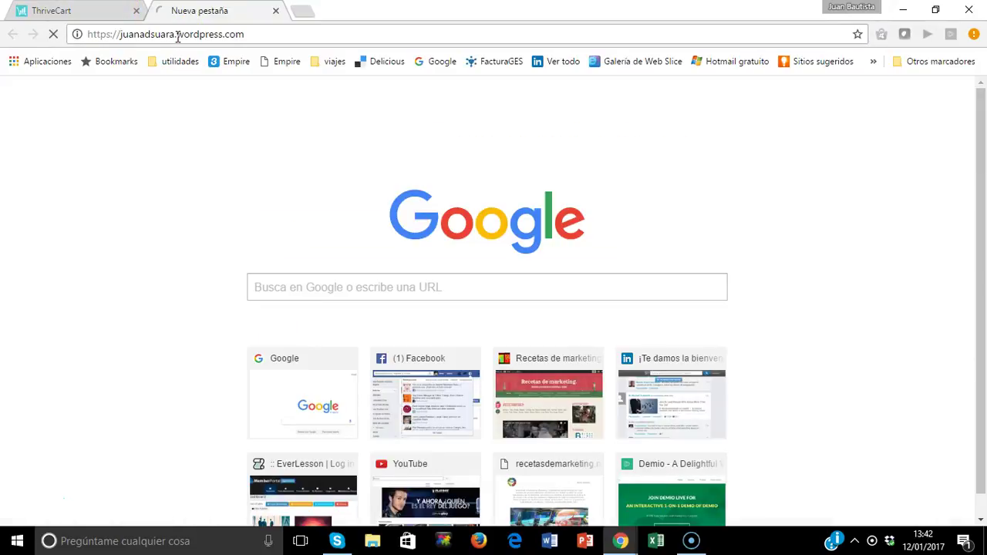
drag(246, 34, 18, 23)
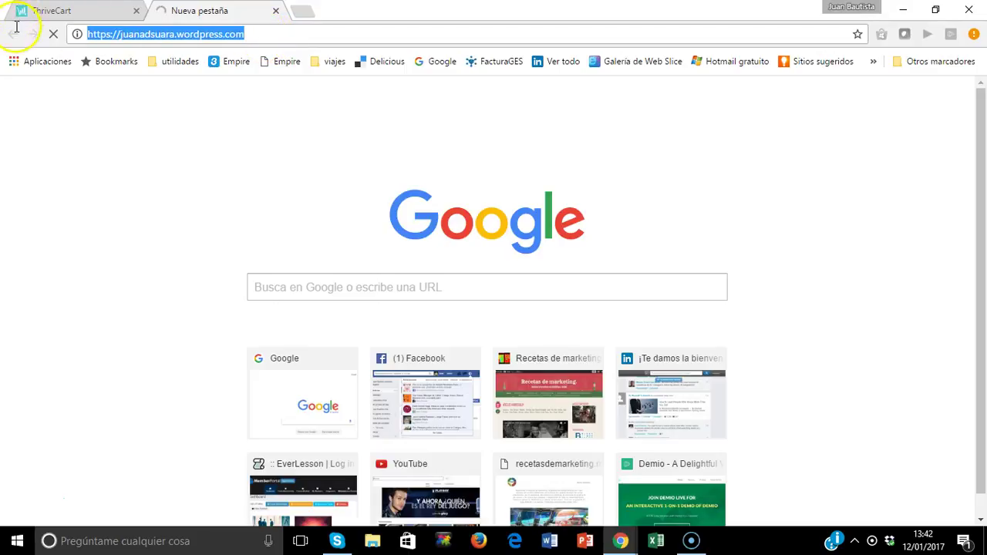
right_click(153, 33)
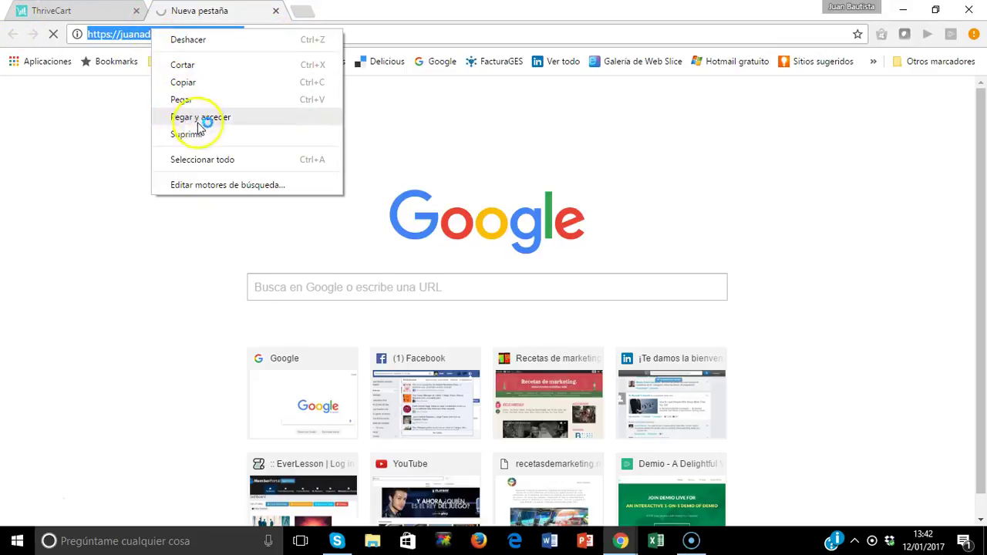
click(192, 83)
Paste the copied blog address into the Success URL field.
key(ctrl+Tab)
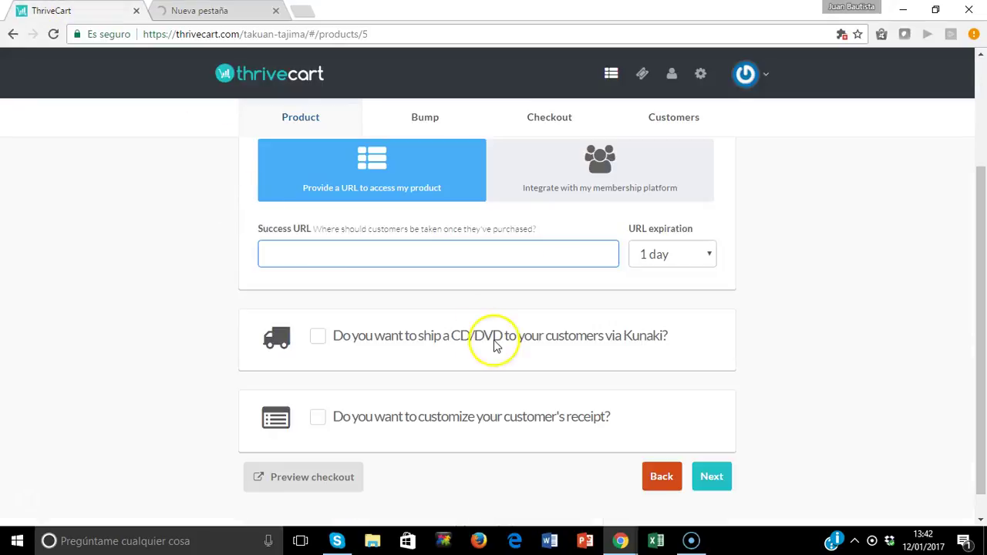
right_click(404, 248)
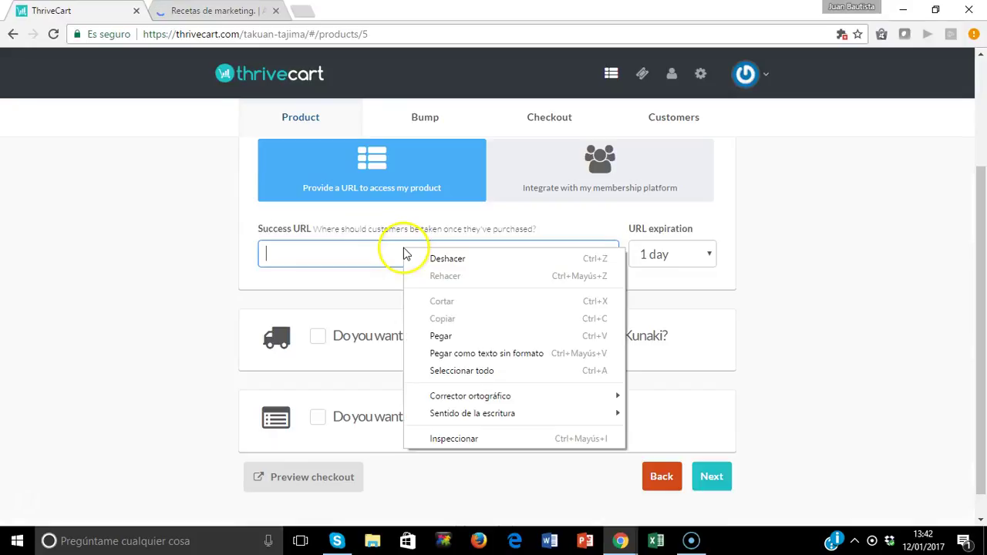
click(406, 335)
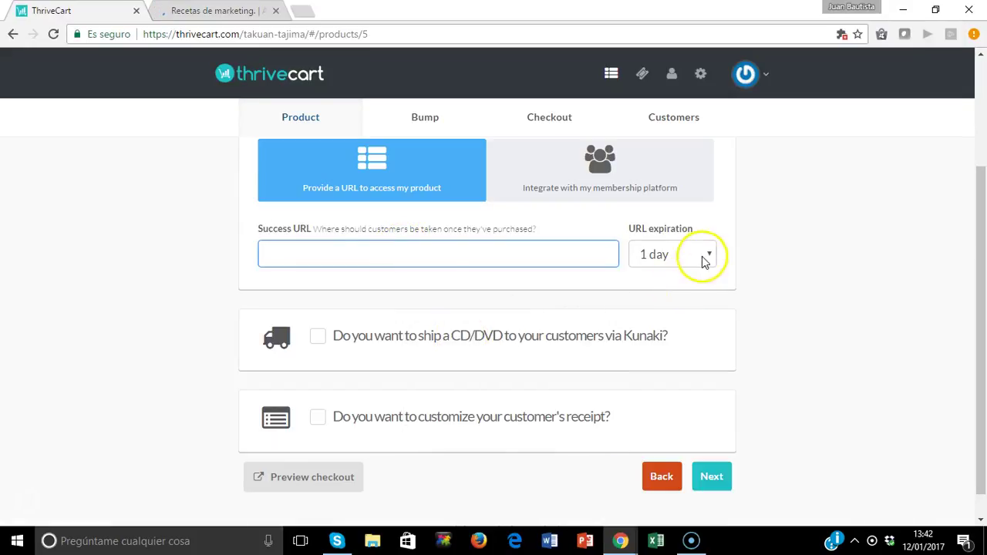
key(ctrl+v)
Set URL expiration to Never and try to continue past the fulfillment step.
click(704, 261)
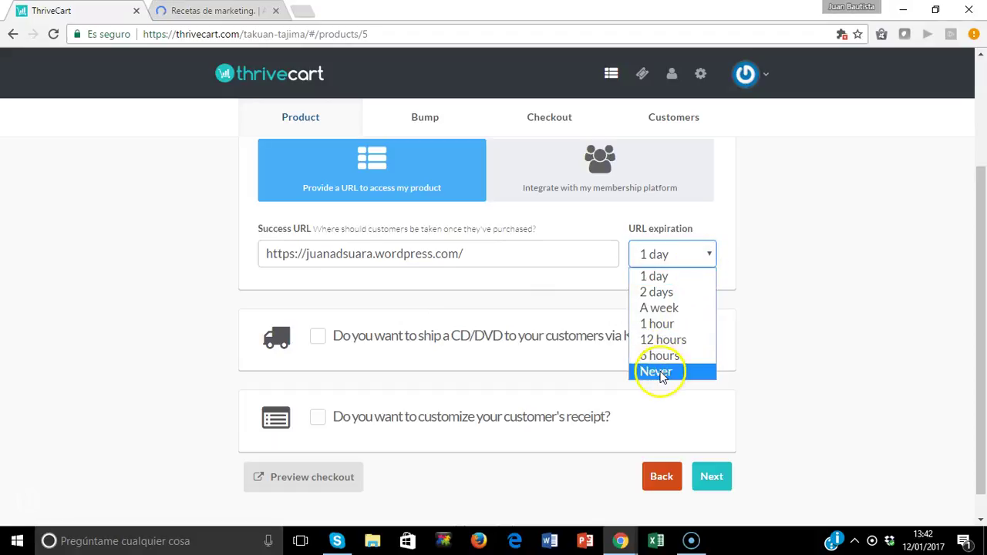
click(660, 373)
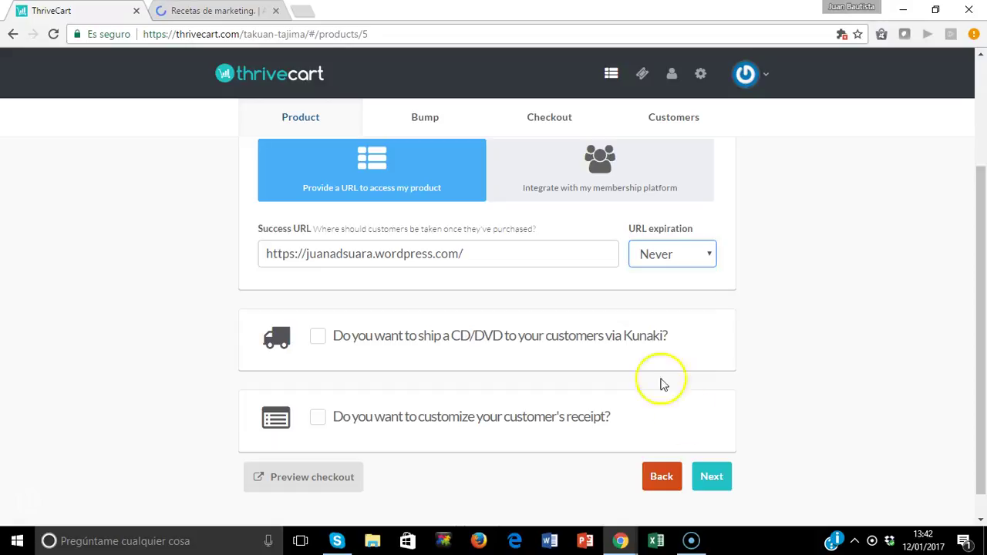
click(711, 478)
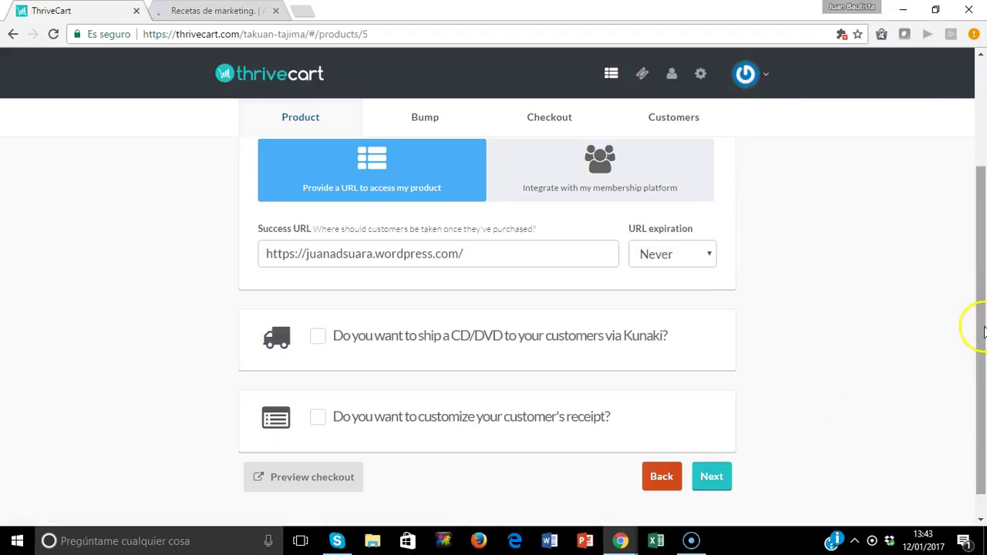
scroll(976, 403, down, 1)
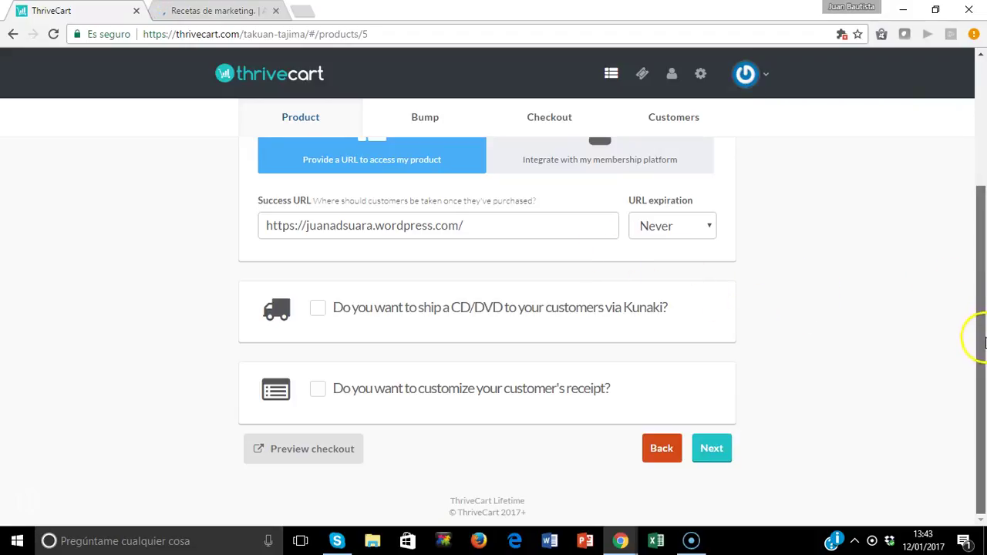
scroll(983, 208, up, 1)
scroll(984, 205, up, 1)
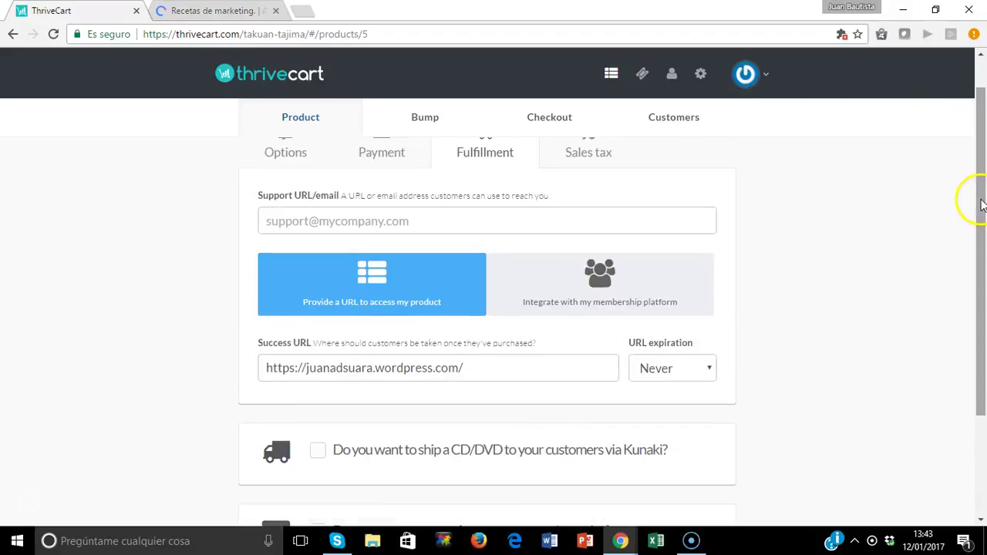
Enter the seller's contact e-mail address in the Support URL/email field.
click(445, 220)
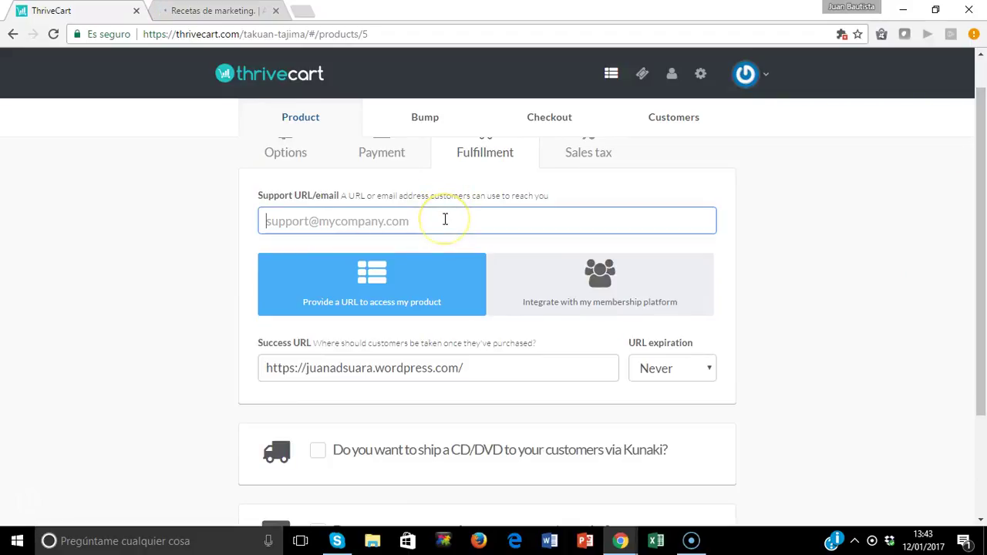
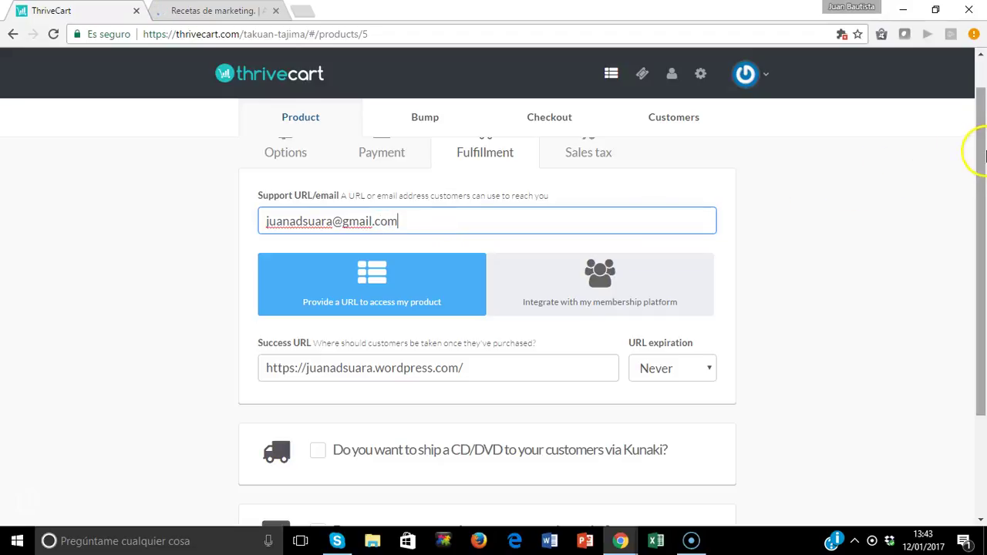
drag(973, 165, 976, 319)
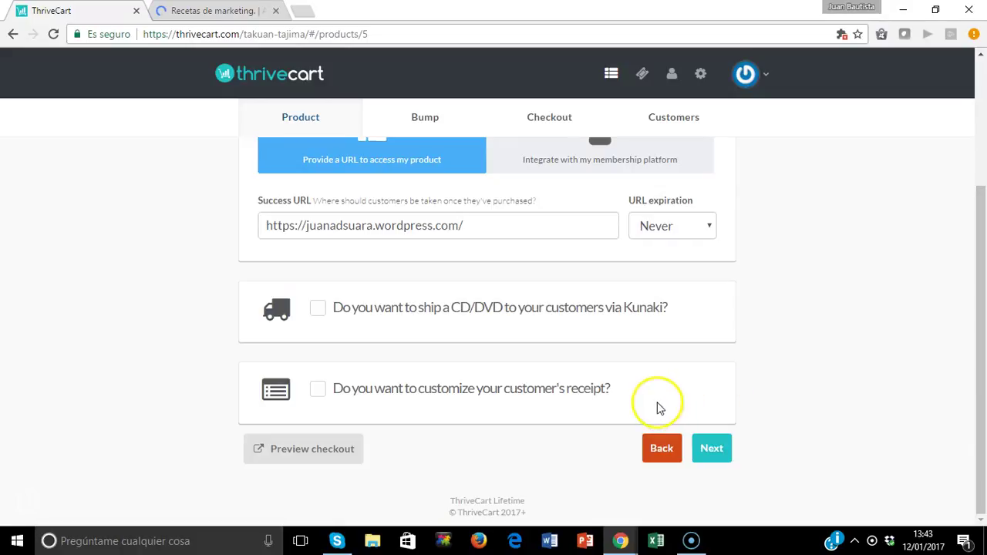
Enable automatic digital sales tax and sign the sales tax terms with your initials.
click(714, 451)
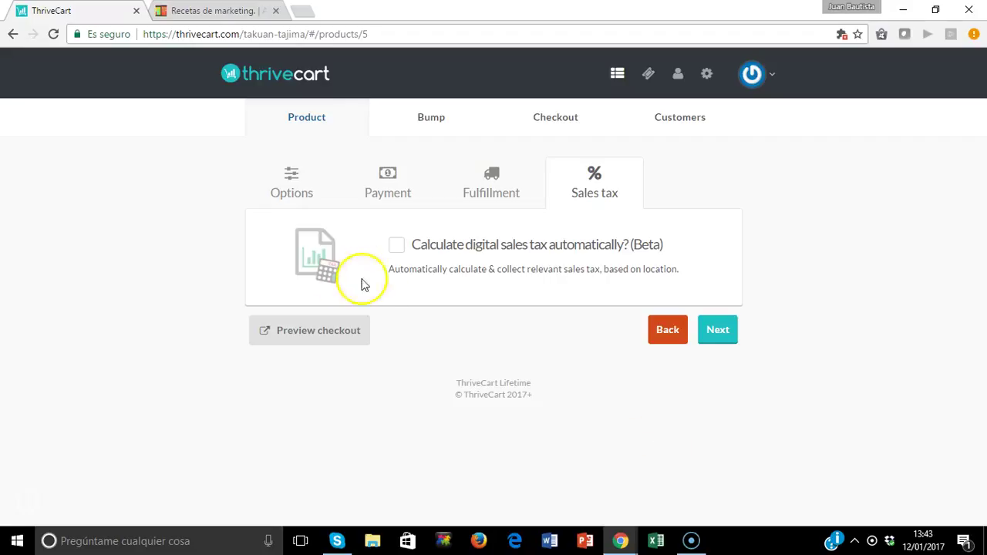
click(395, 253)
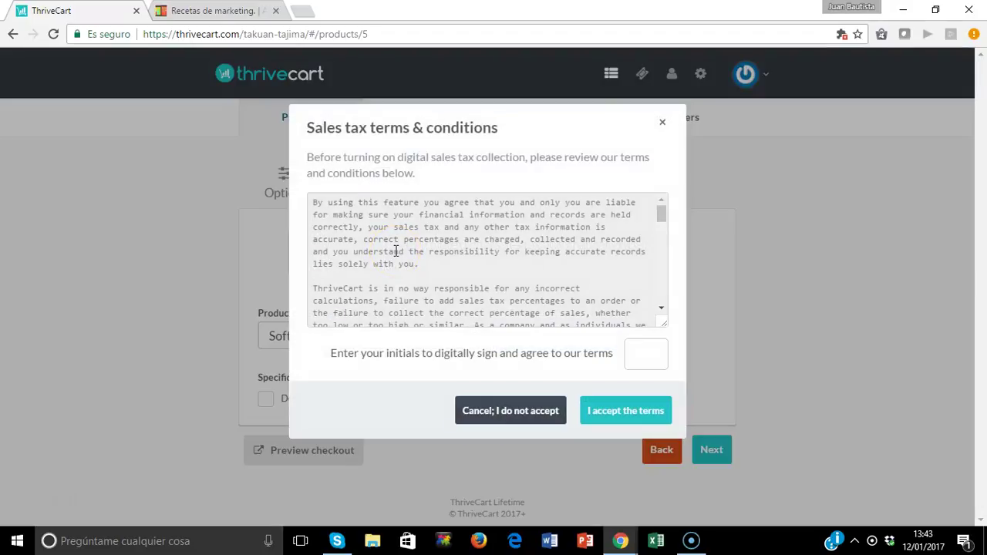
click(626, 352)
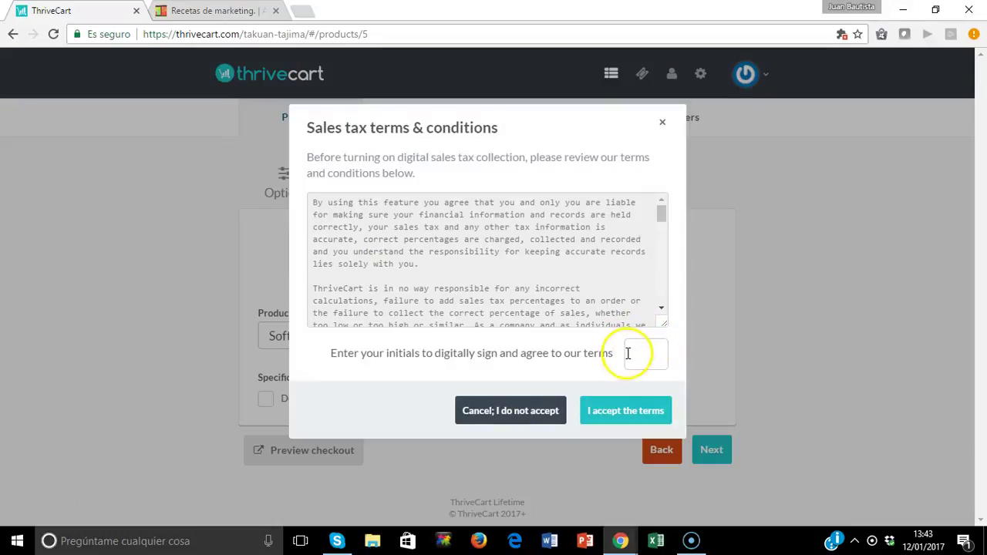
click(570, 410)
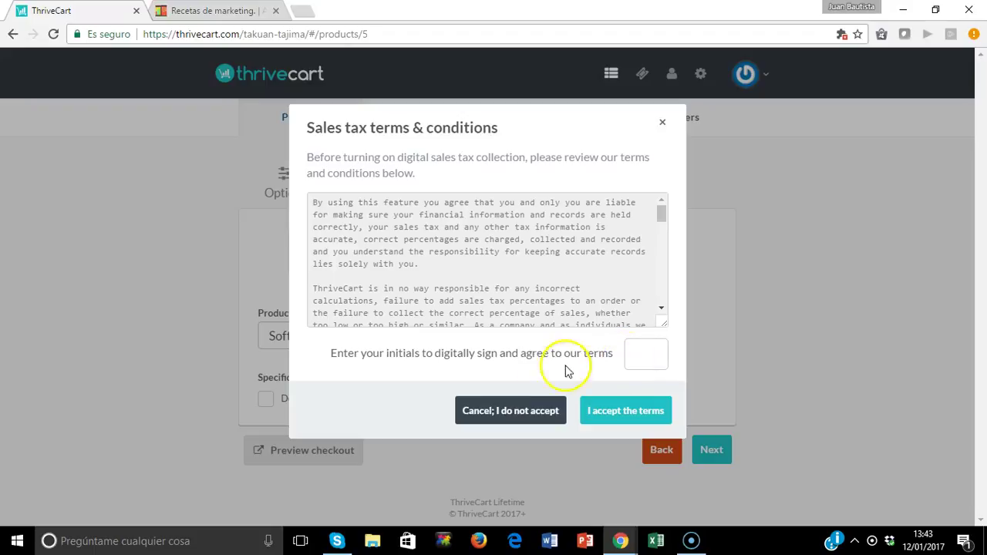
click(639, 356)
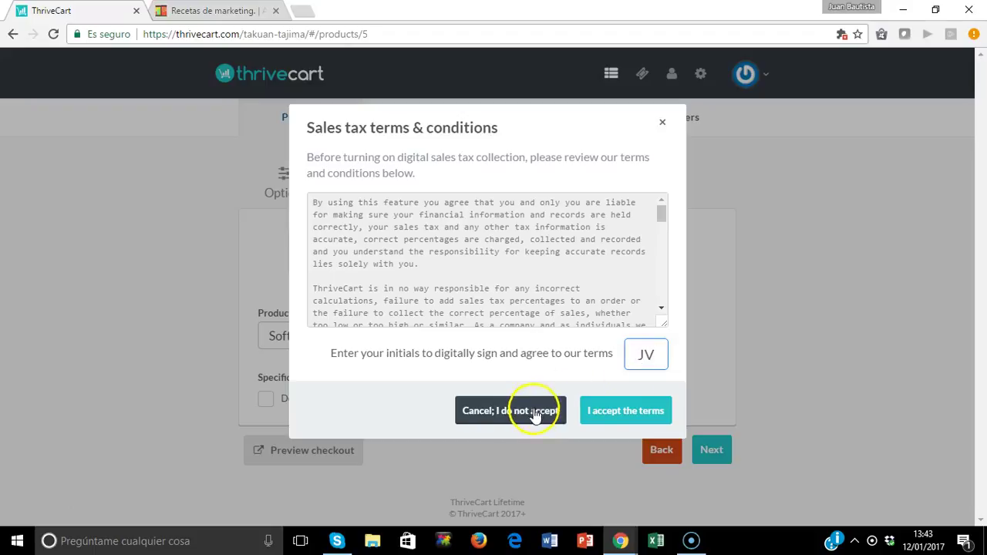
click(603, 407)
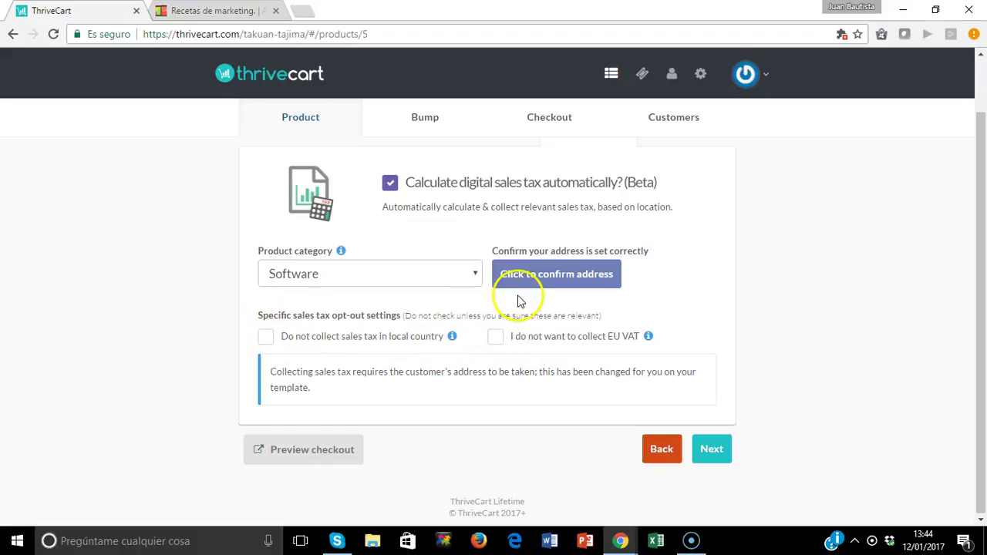
Choose Coaching as the product category and confirm the owner's address is correct.
click(475, 276)
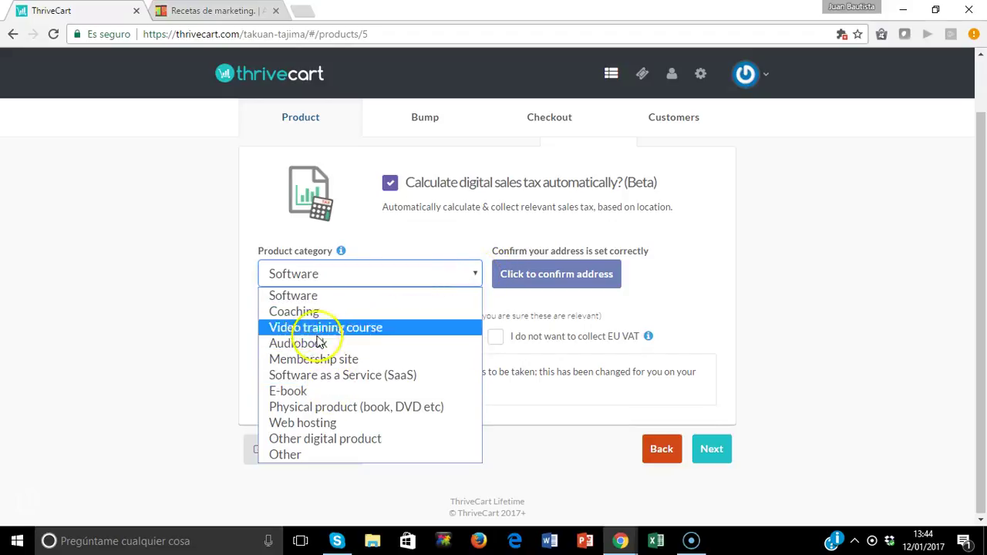
click(292, 312)
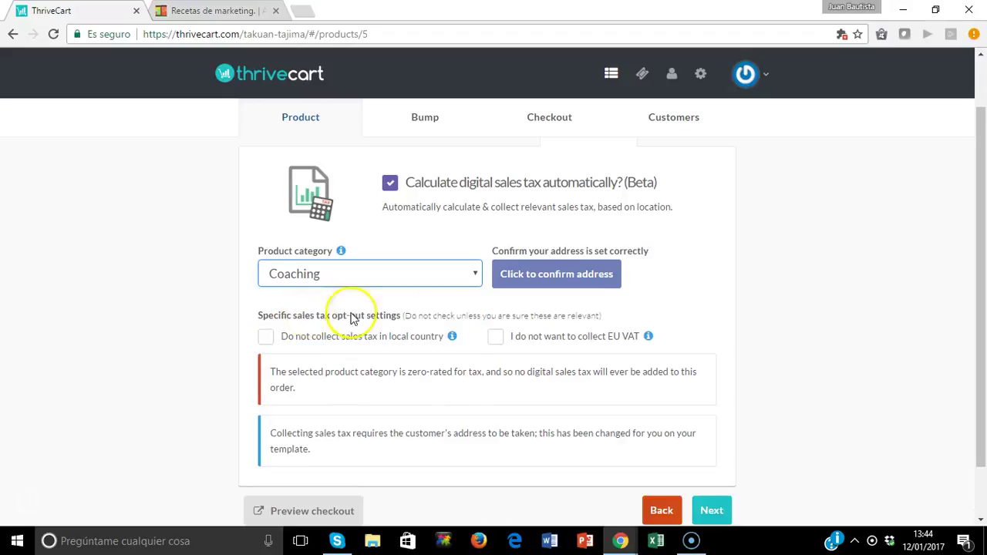
click(545, 278)
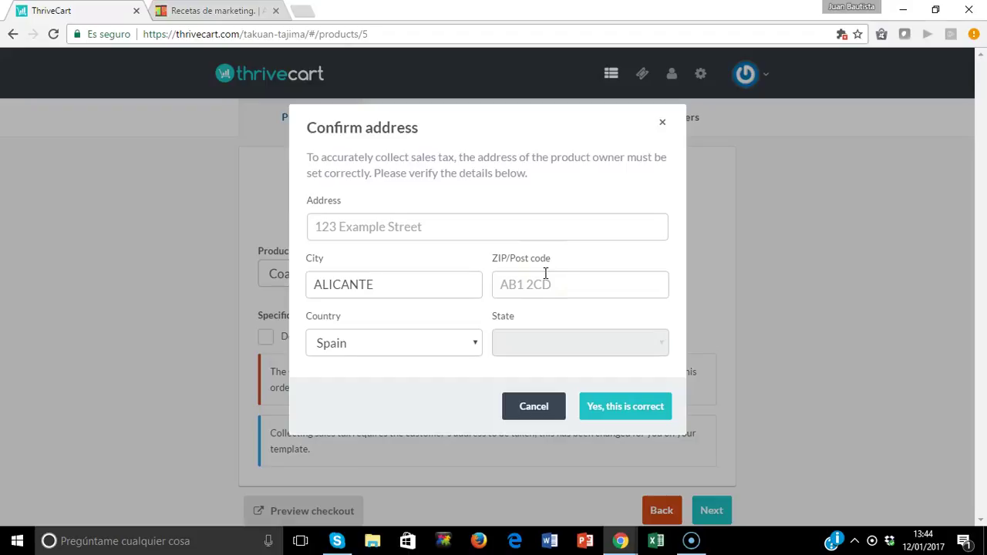
click(629, 409)
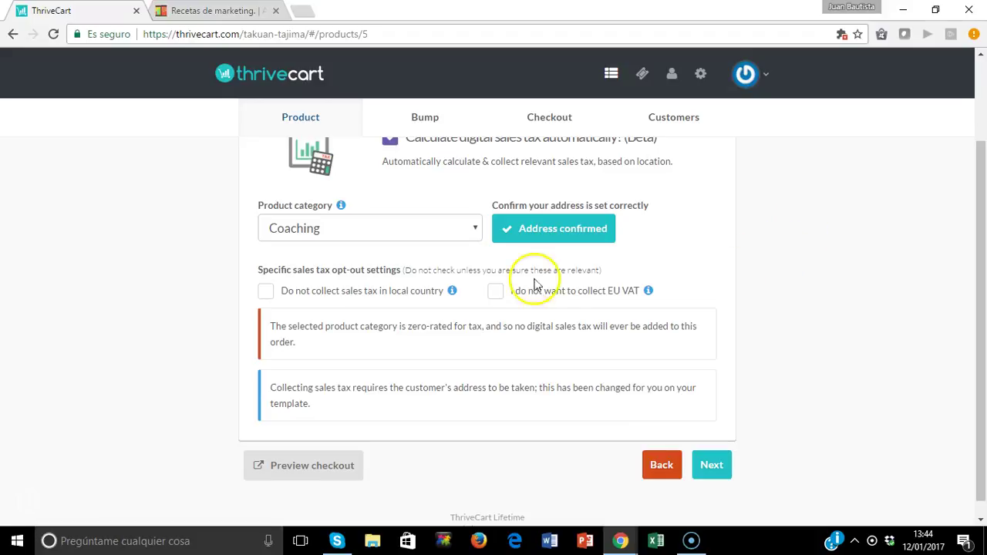
drag(976, 293, 984, 288)
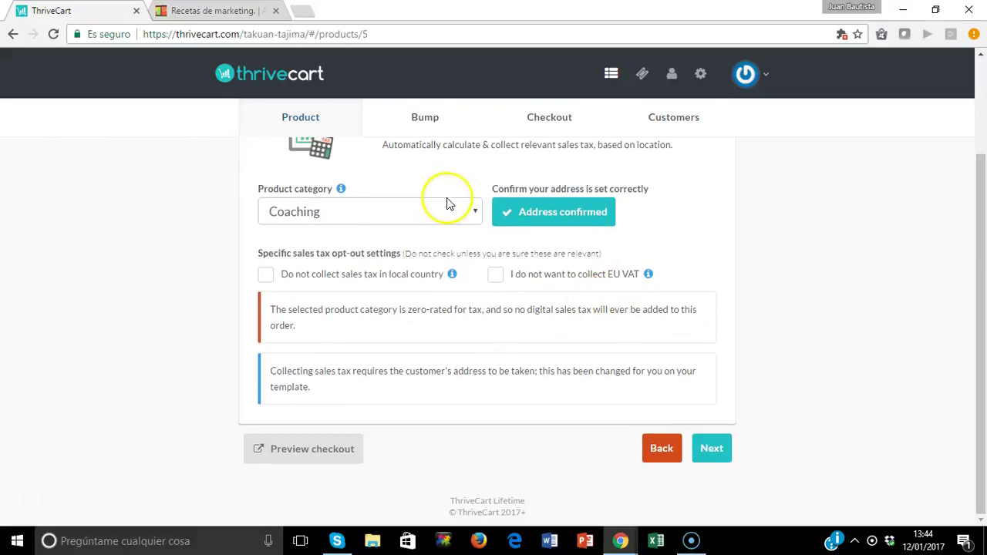
Enable a bump offer named '10 Horas de Consultoria' priced at 300.
click(712, 449)
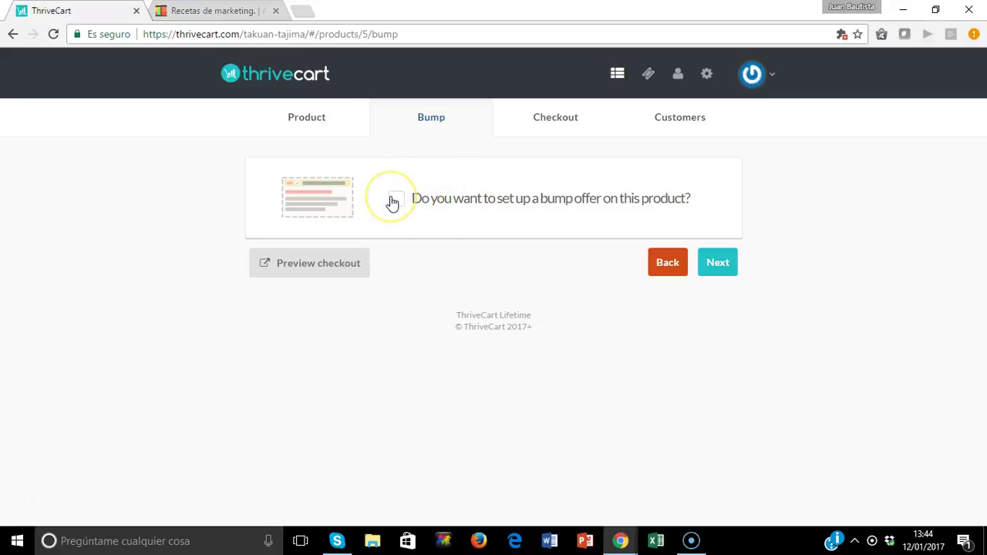
click(394, 200)
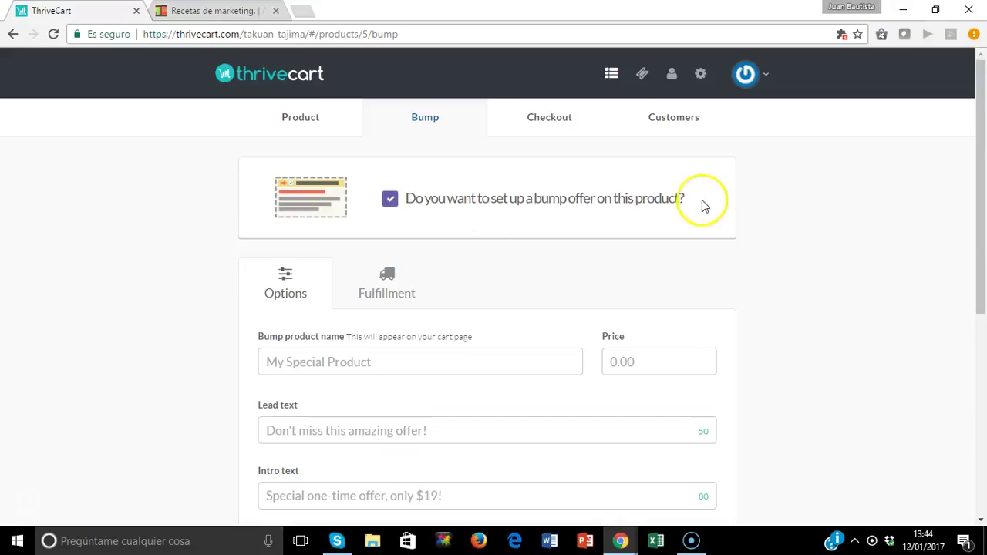
drag(984, 169, 984, 249)
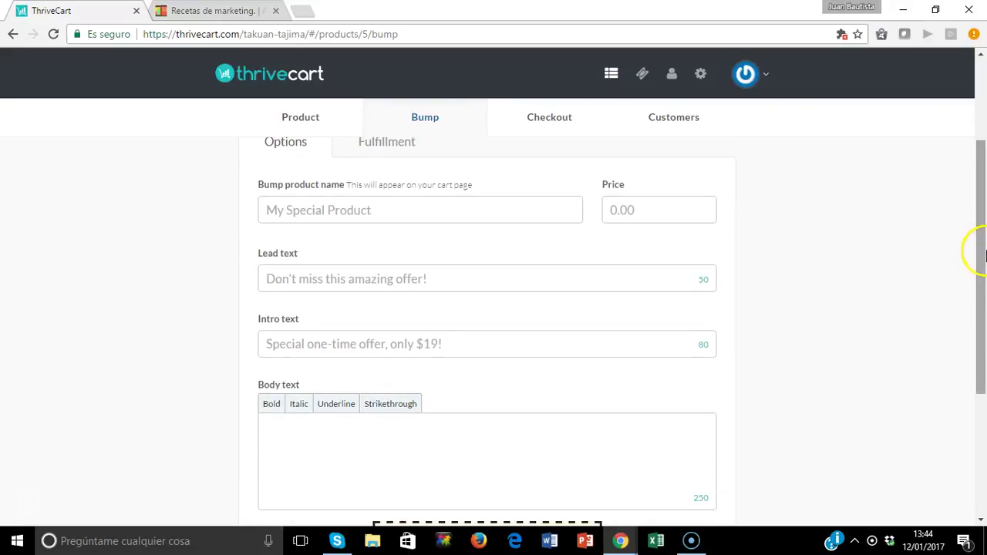
click(390, 211)
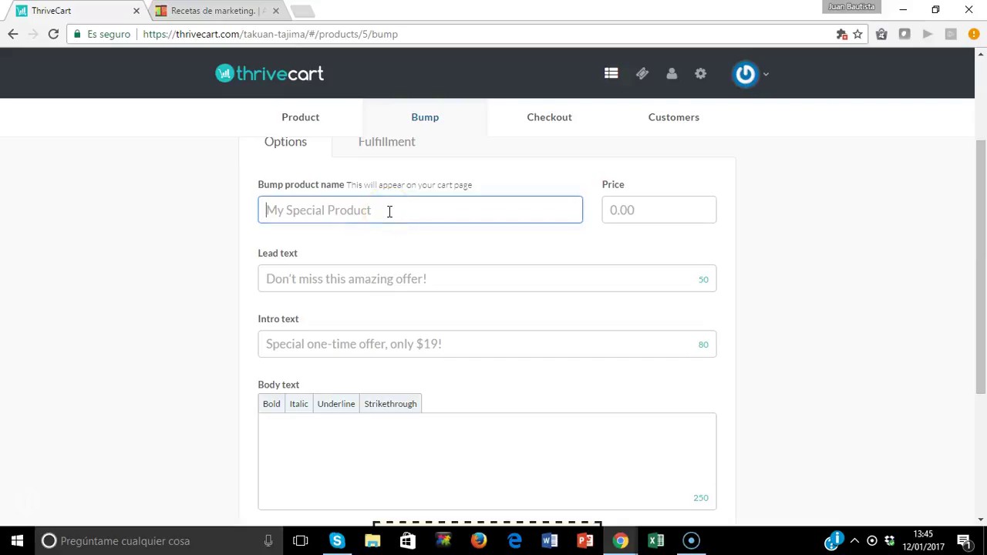
text(Horas de Consultoria)
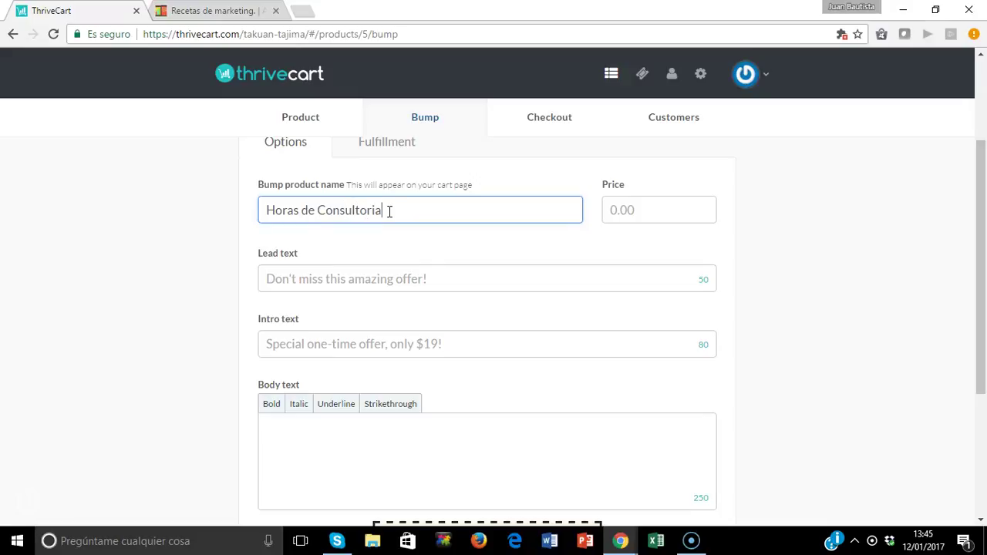
text(10)
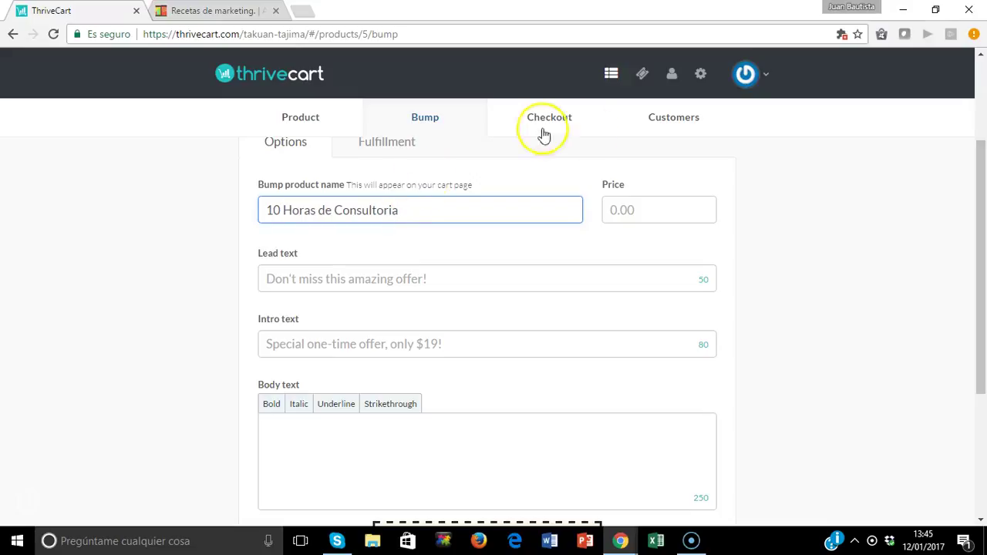
click(646, 211)
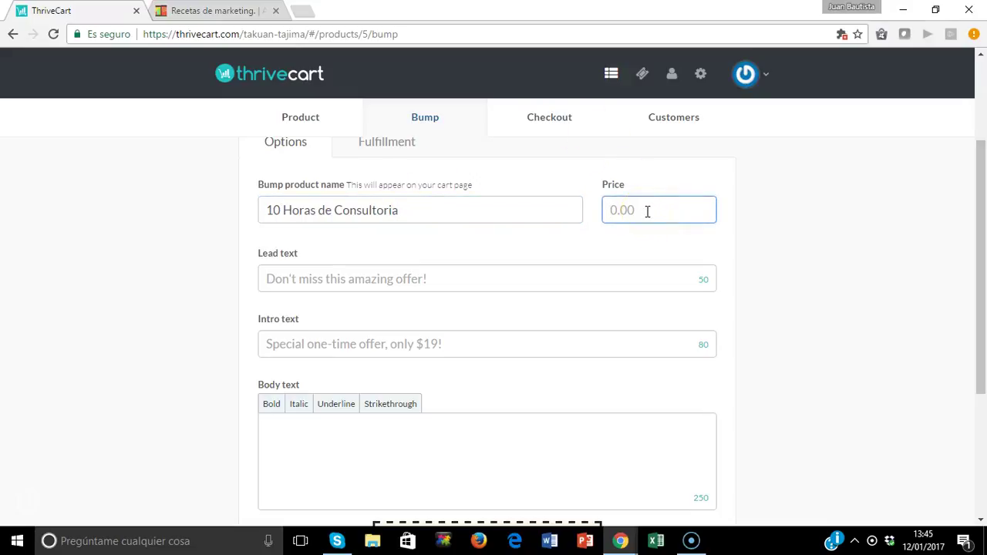
text(300)
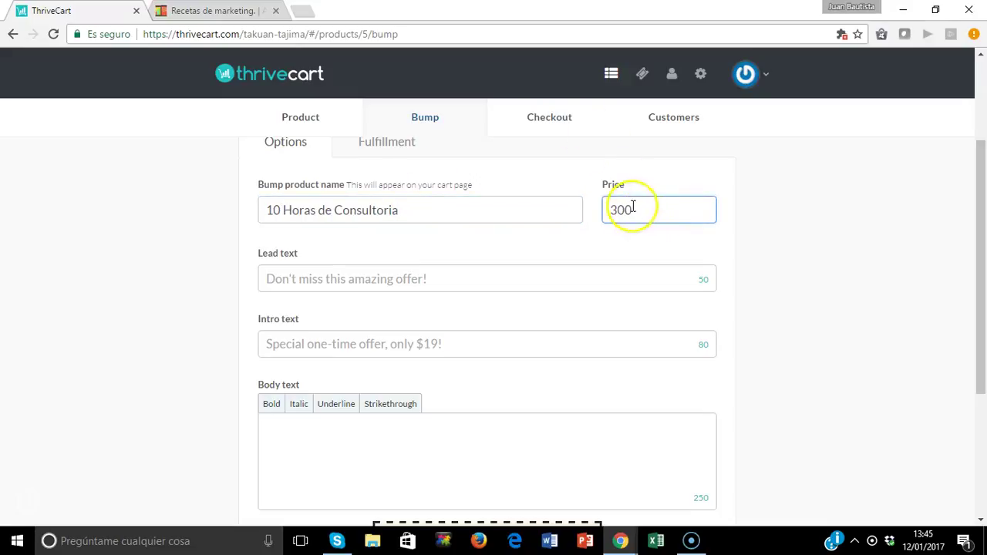
Set the bump lead text to 'Oferta según capacidad' and add the 'Descuento 20 % en primeros pedidos' intro.
click(446, 280)
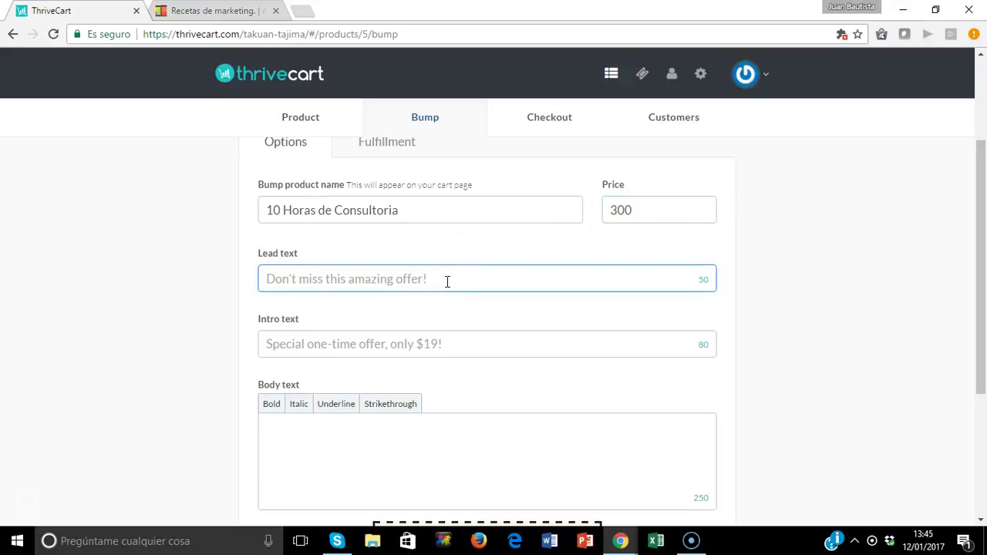
text(Oferta segun ca)
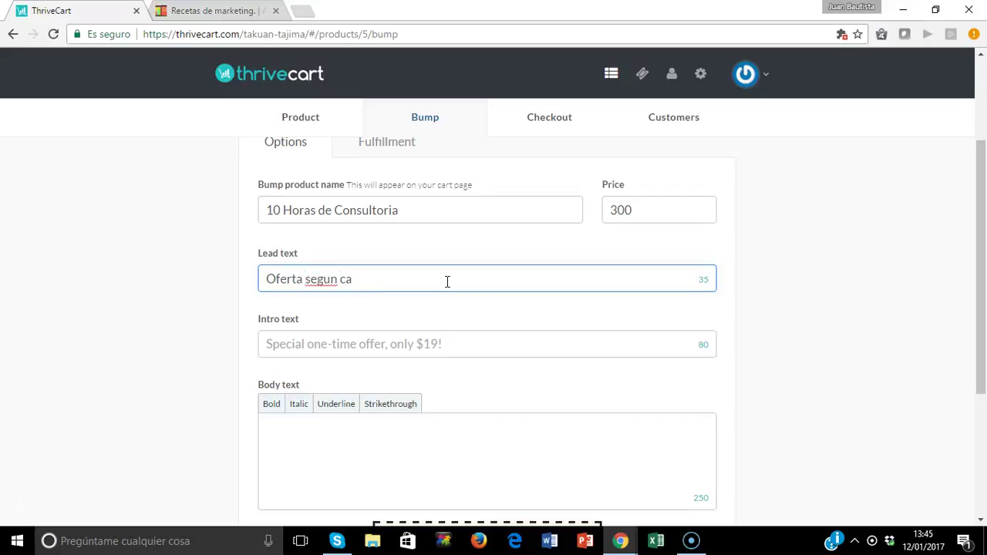
text(pacidad)
right_click(322, 279)
click(359, 234)
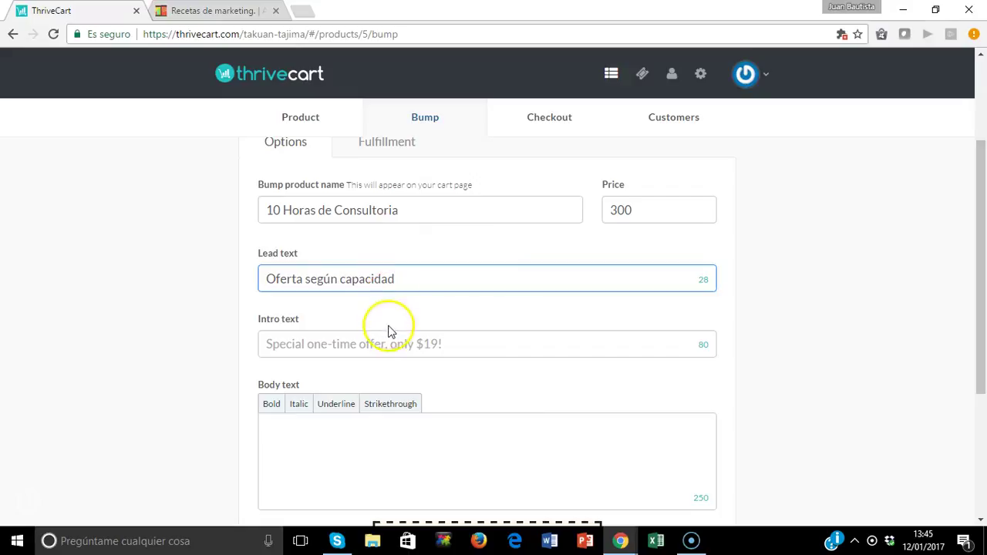
click(387, 348)
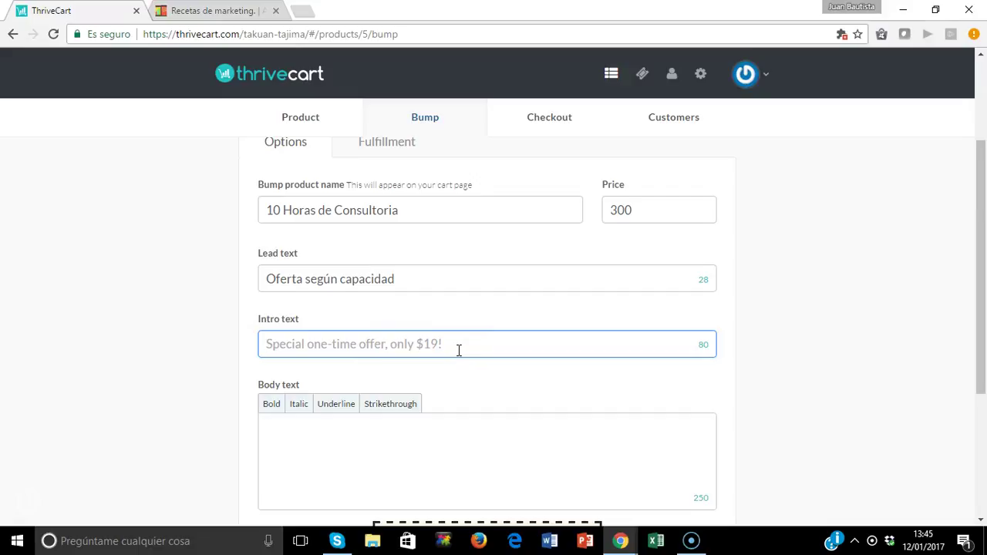
text(De)
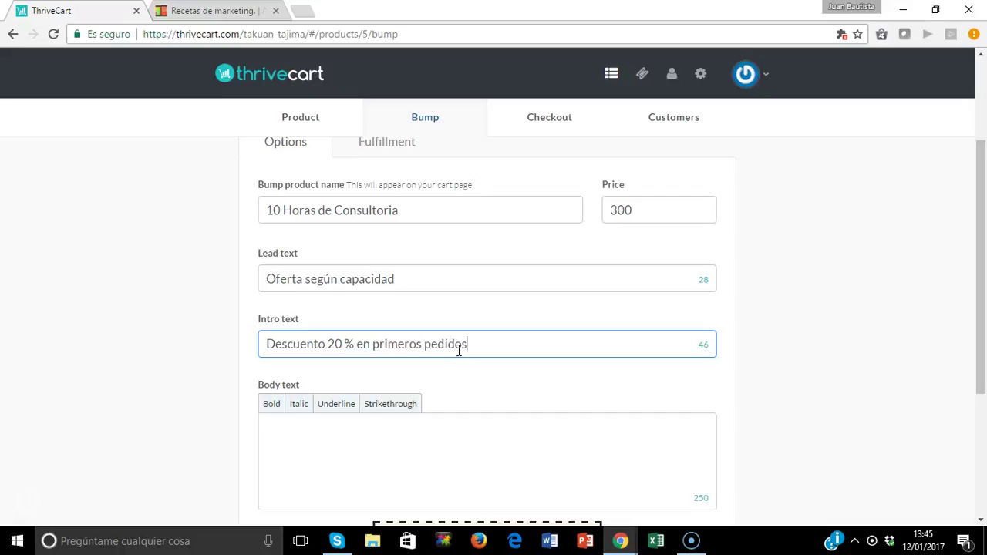
click(985, 199)
drag(985, 202, 980, 304)
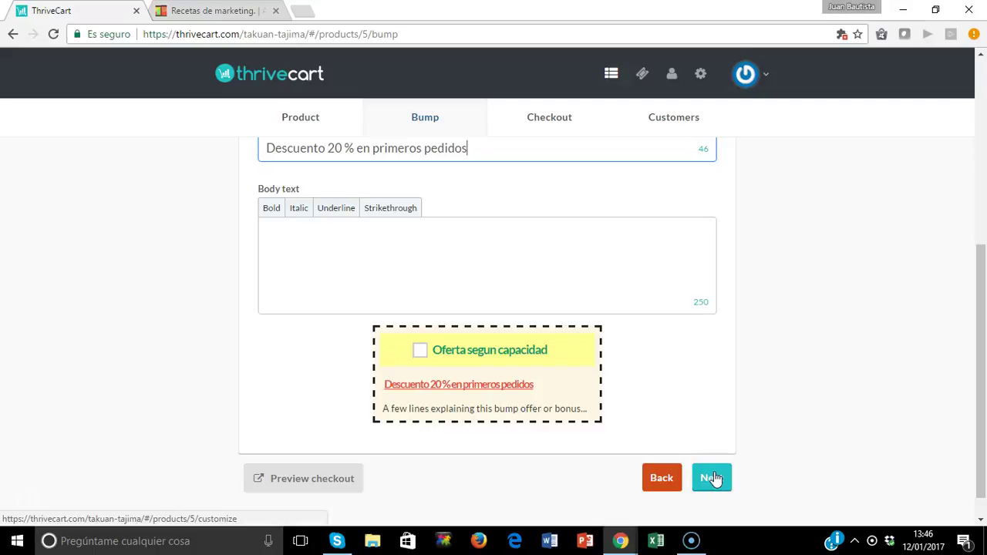
Paste the blog URL as the bump offer's Success URL and continue.
click(714, 479)
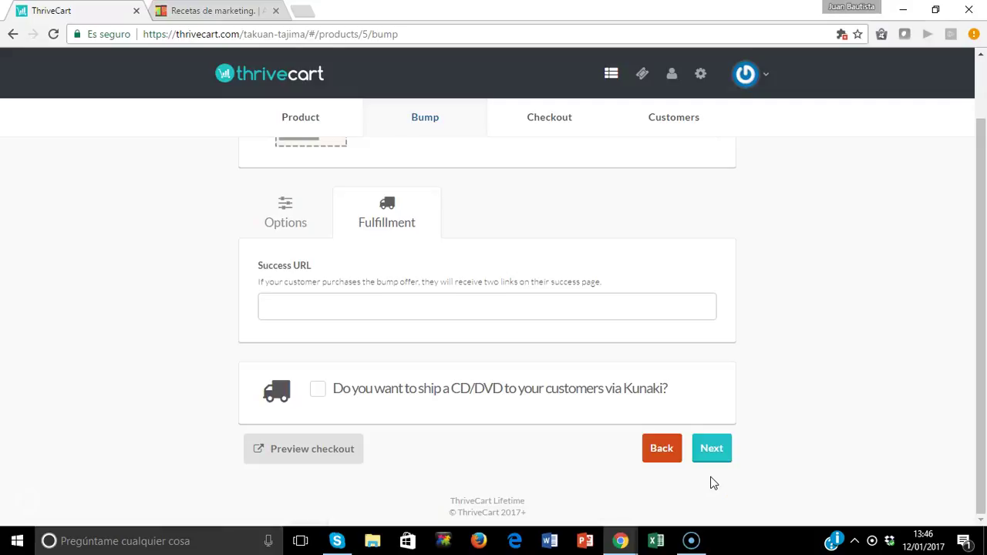
click(578, 300)
right_click(579, 301)
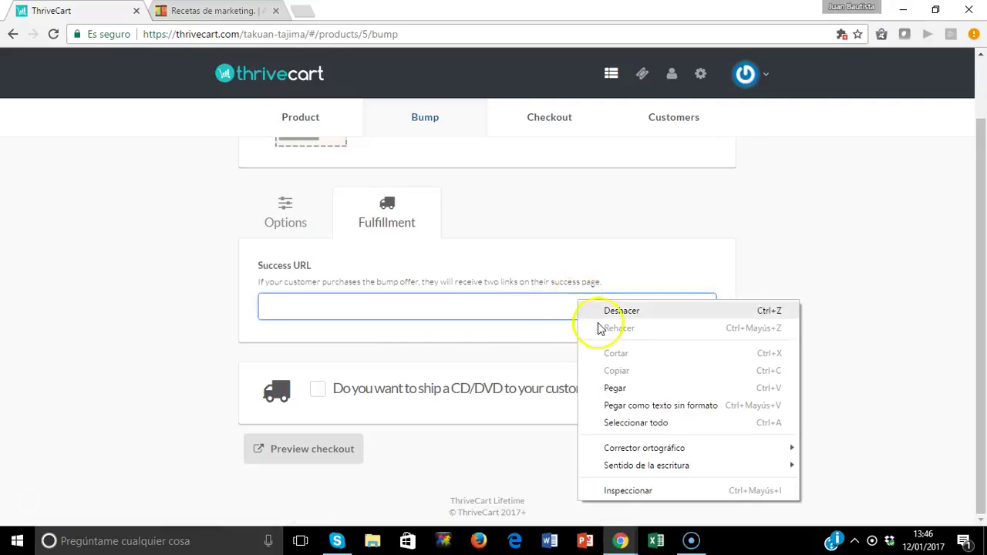
click(621, 389)
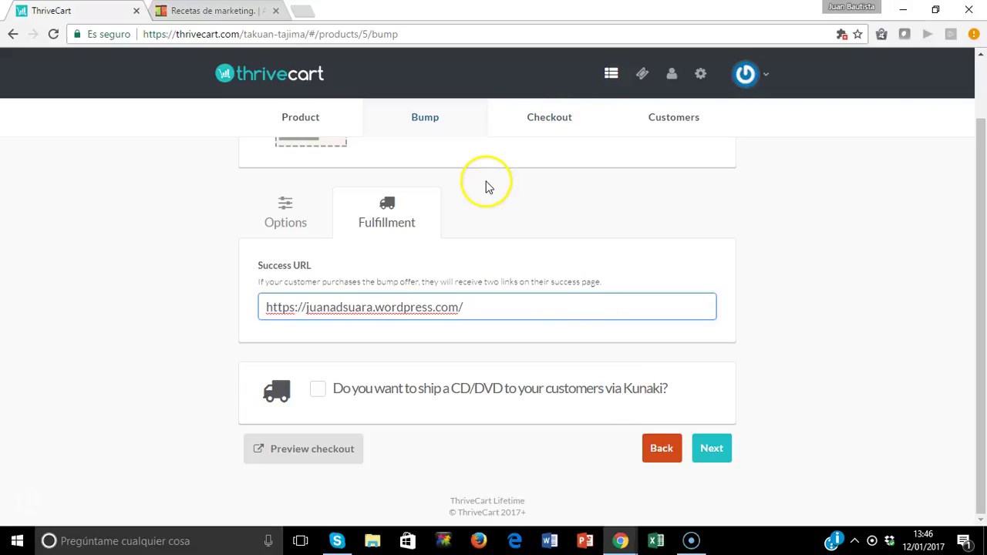
click(710, 448)
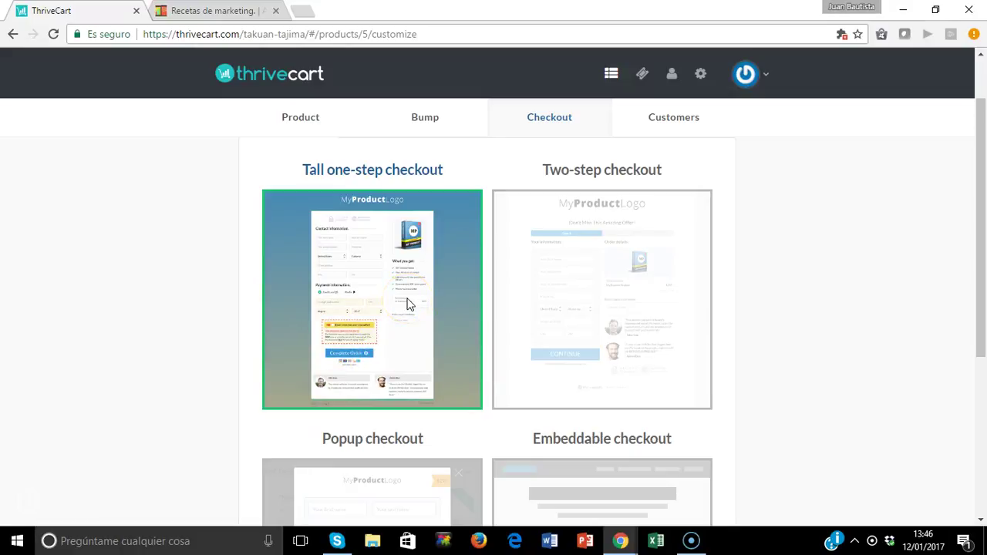
Preview the English checkout, showing a €363.00 total, then close the preview.
drag(983, 337, 983, 343)
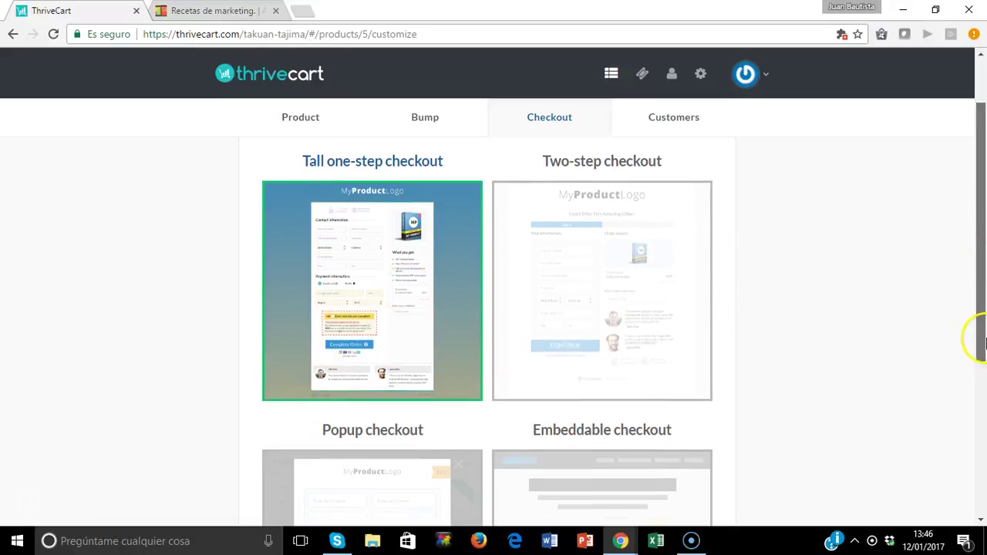
scroll(973, 370, down, 4)
click(345, 447)
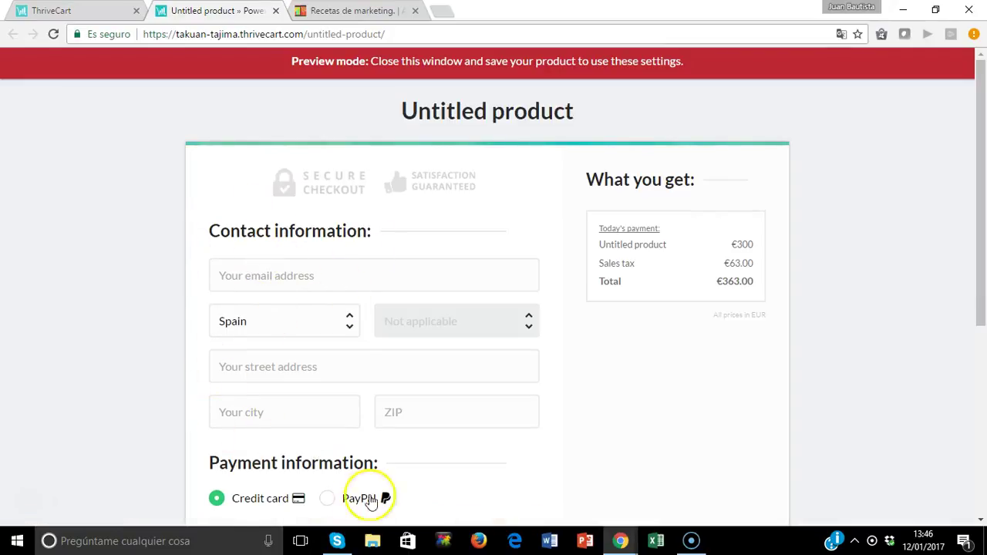
drag(981, 262, 800, 366)
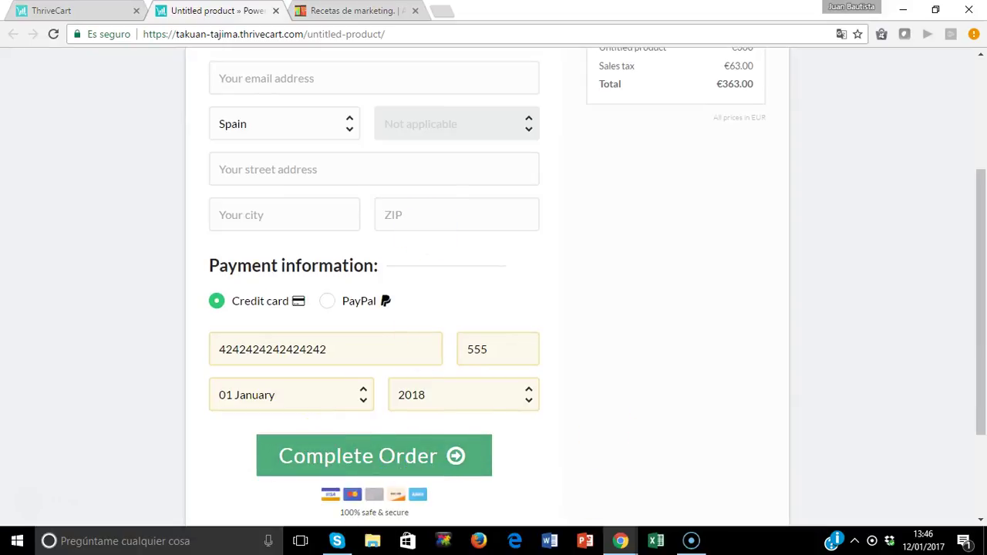
click(276, 11)
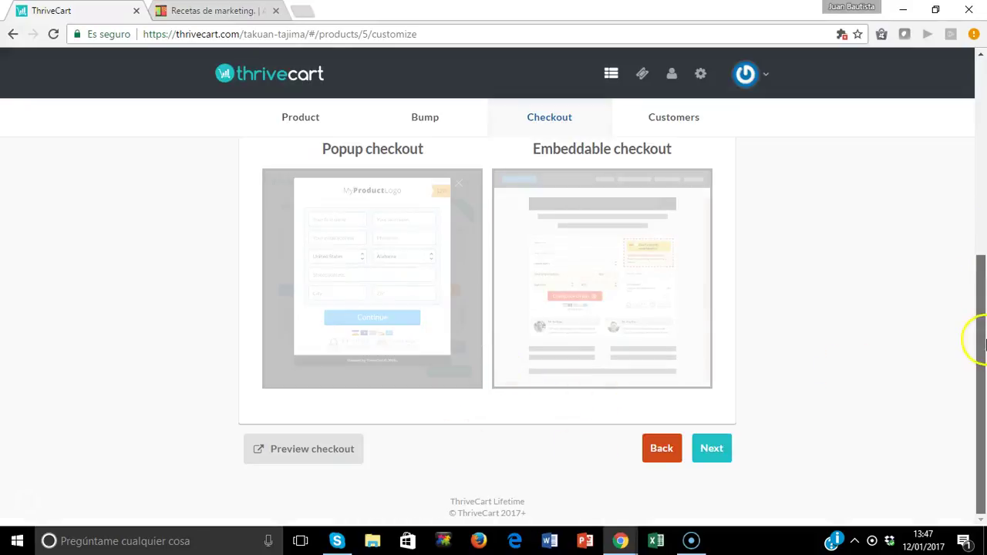
Switch the cart language to Español, apply the gradient background, and preview the checkout.
click(712, 450)
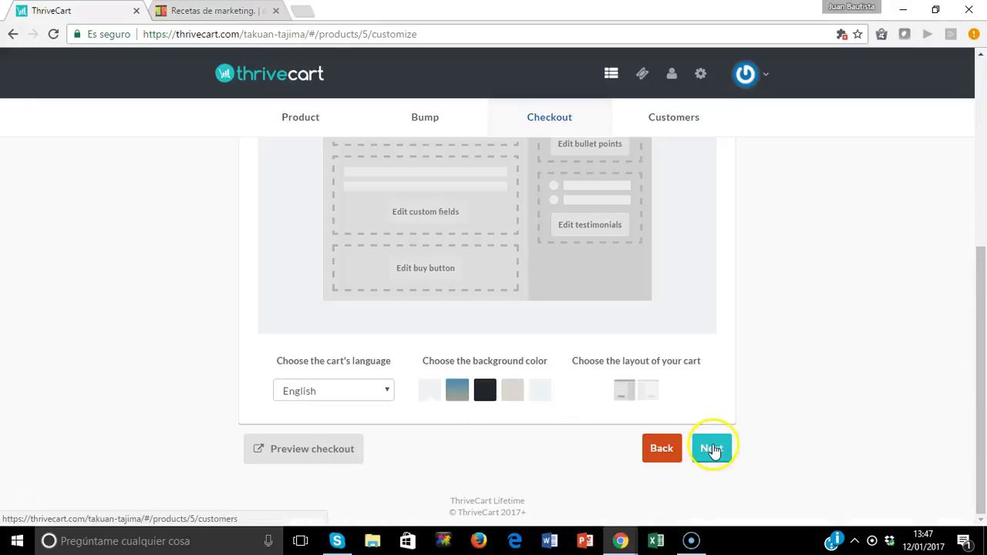
click(389, 391)
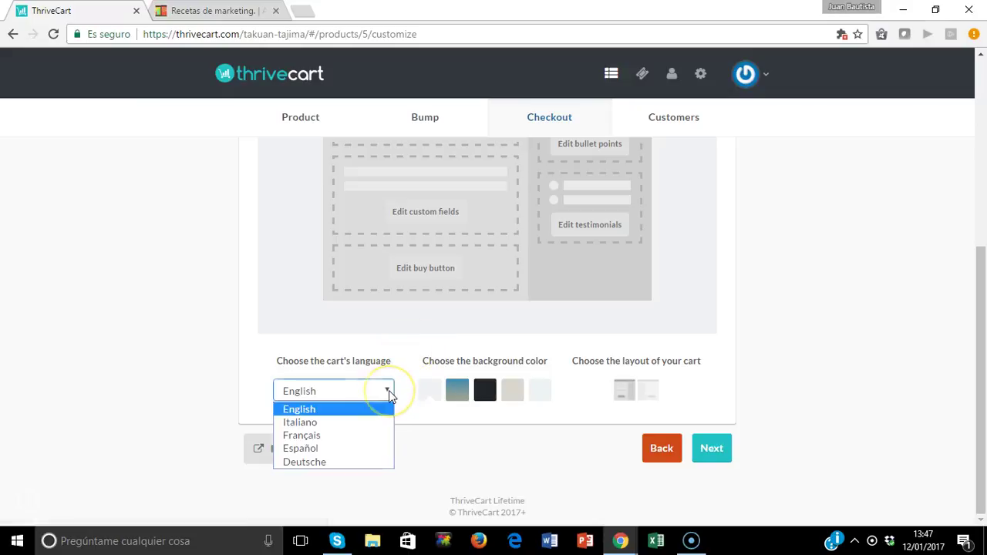
click(336, 454)
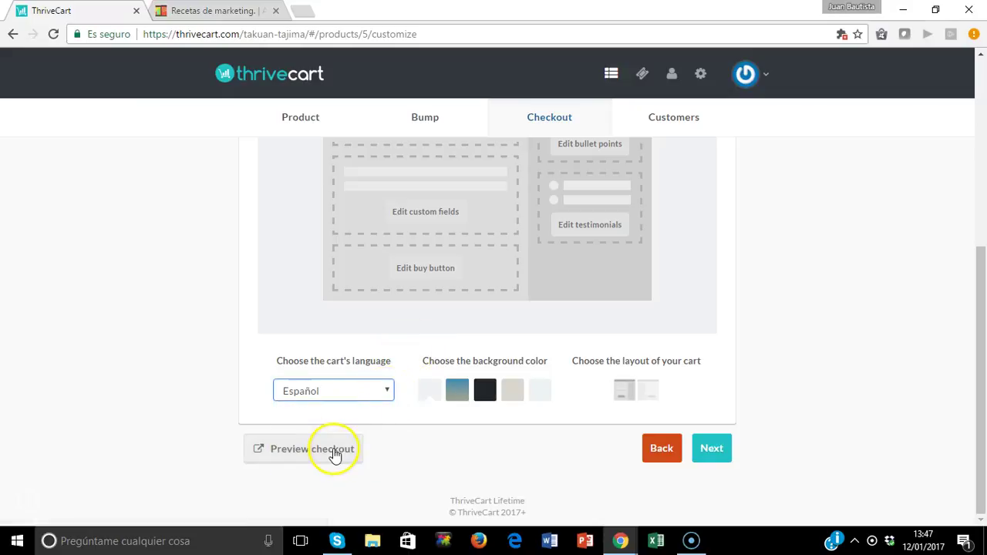
click(457, 392)
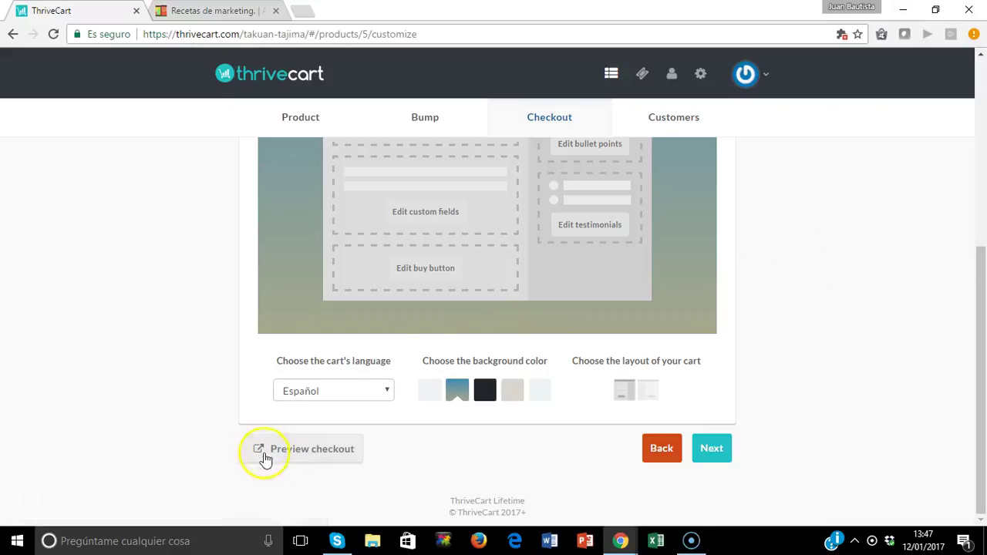
click(312, 451)
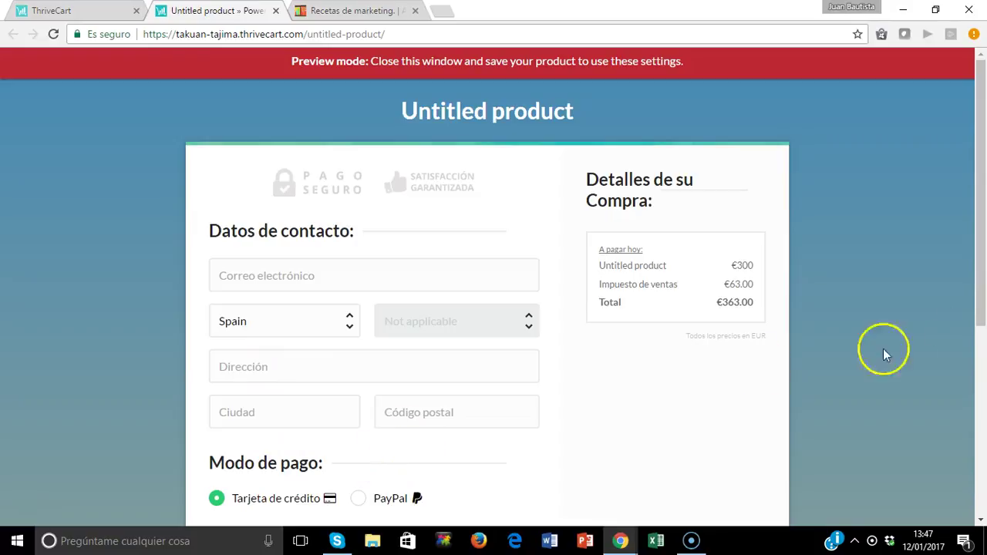
Try PayPal, go back to credit card, and clear the card number to trigger validation errors.
drag(978, 290, 972, 363)
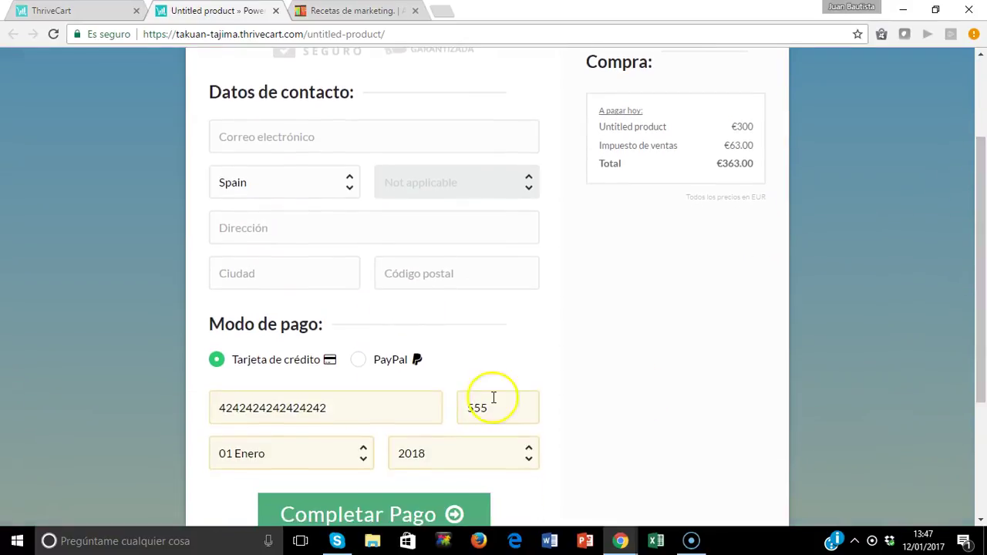
click(358, 361)
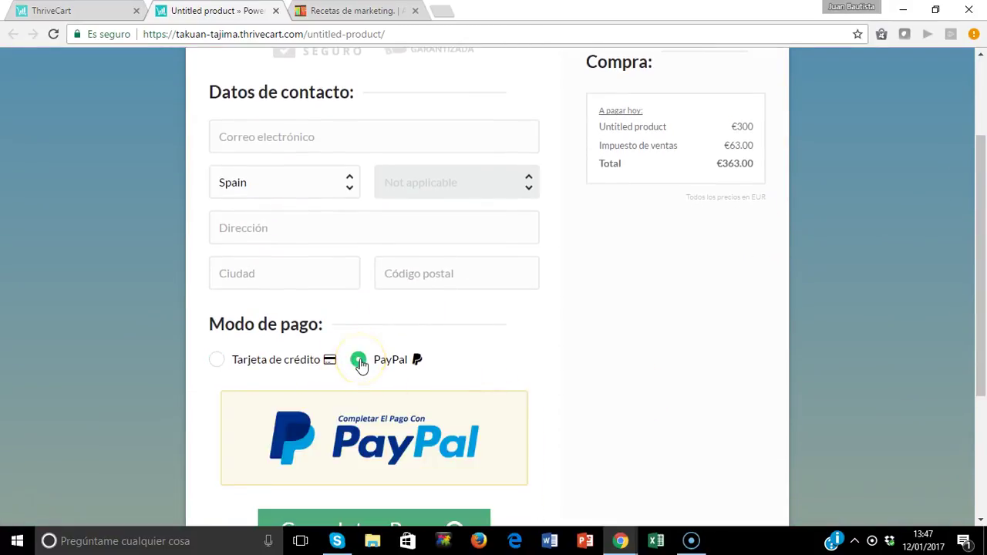
click(218, 369)
drag(368, 409, 179, 428)
key(BackSpace)
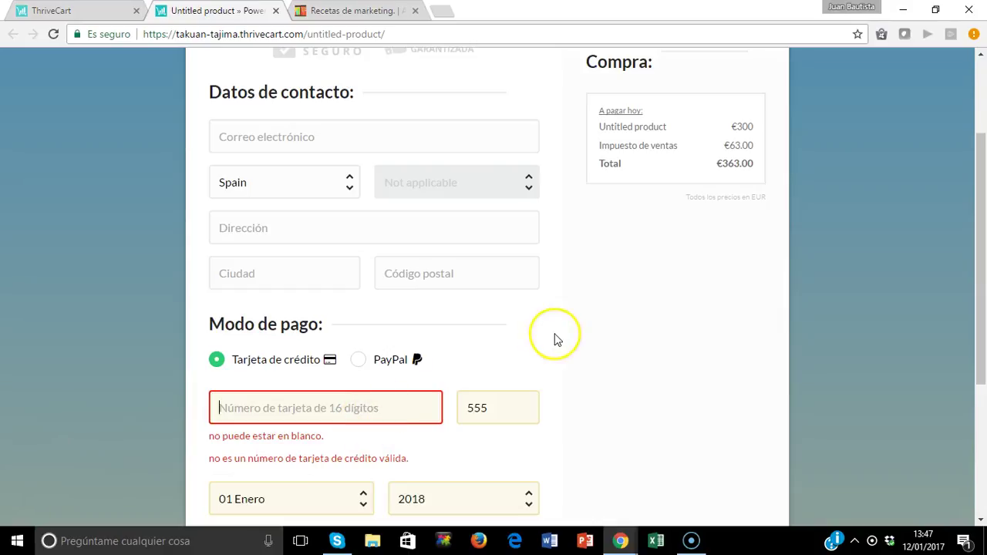
drag(980, 149, 980, 242)
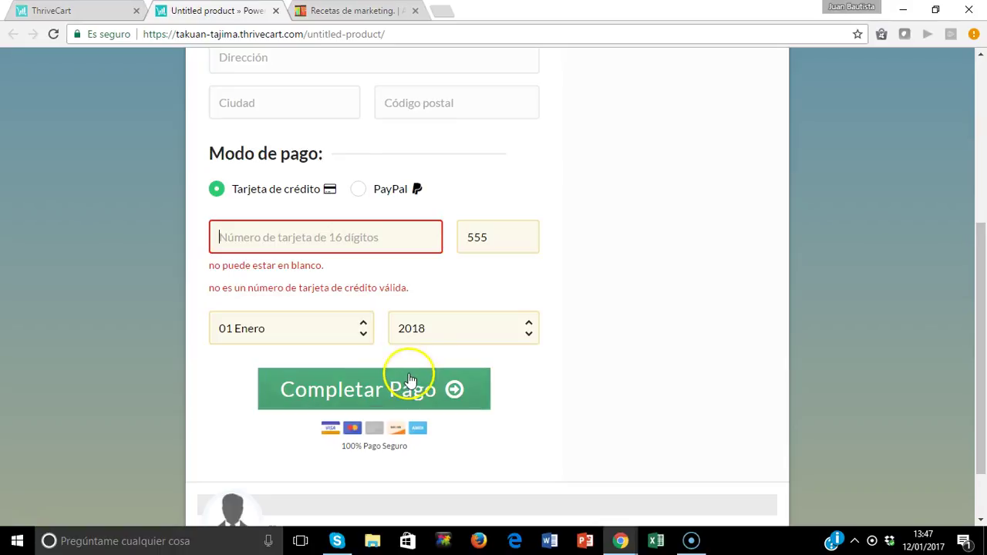
Upload the Logo CRM image as the cart header logo and save the header.
click(72, 13)
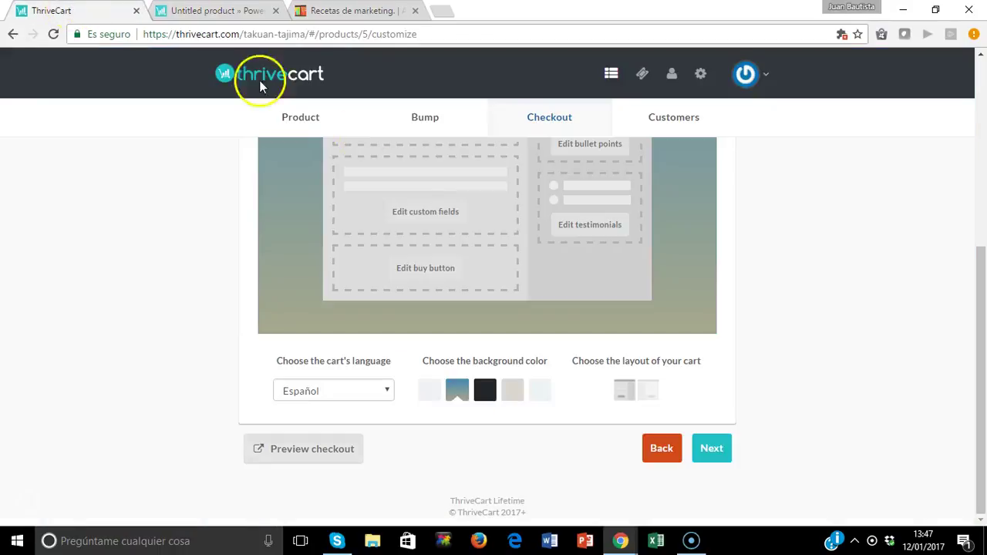
drag(974, 419, 970, 273)
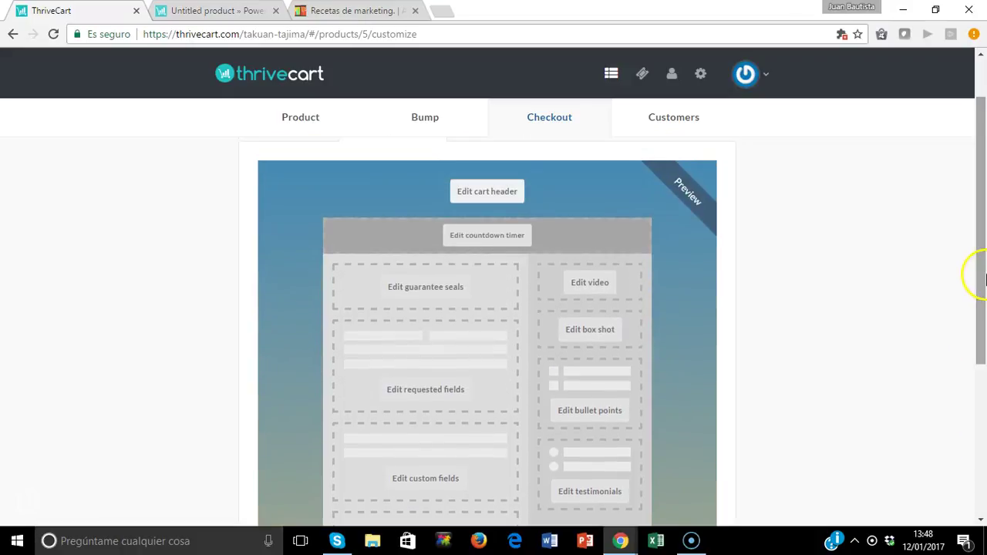
click(486, 193)
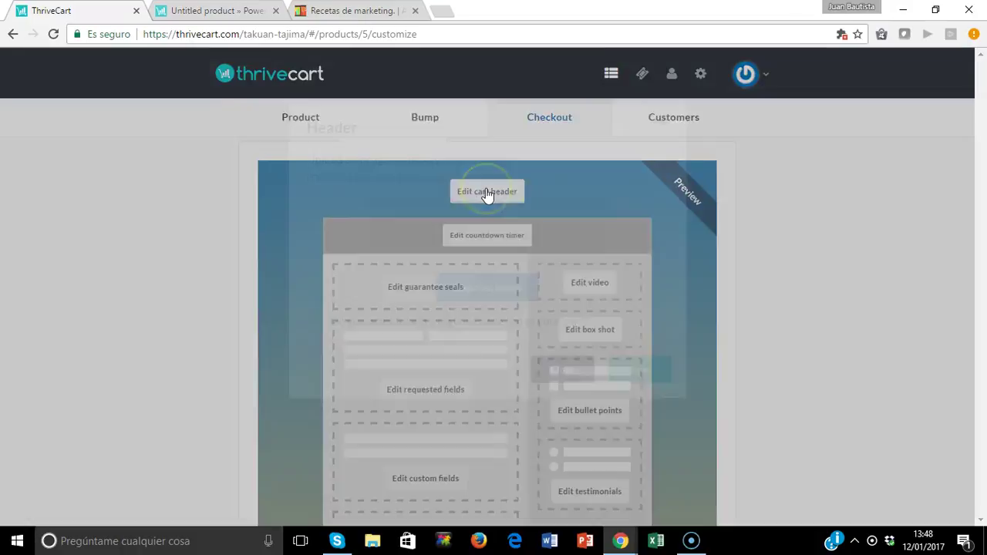
click(481, 289)
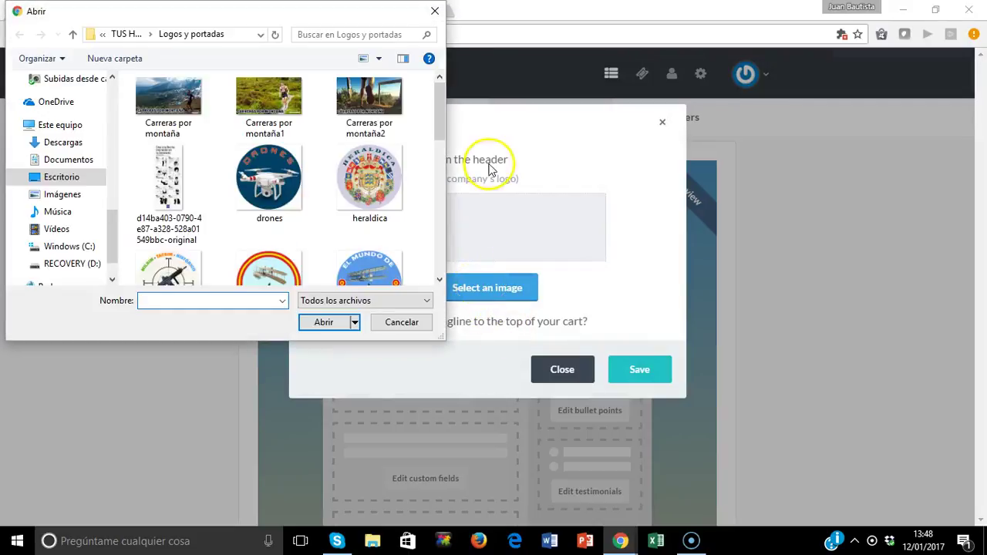
drag(440, 115, 426, 152)
scroll(420, 177, down, 3)
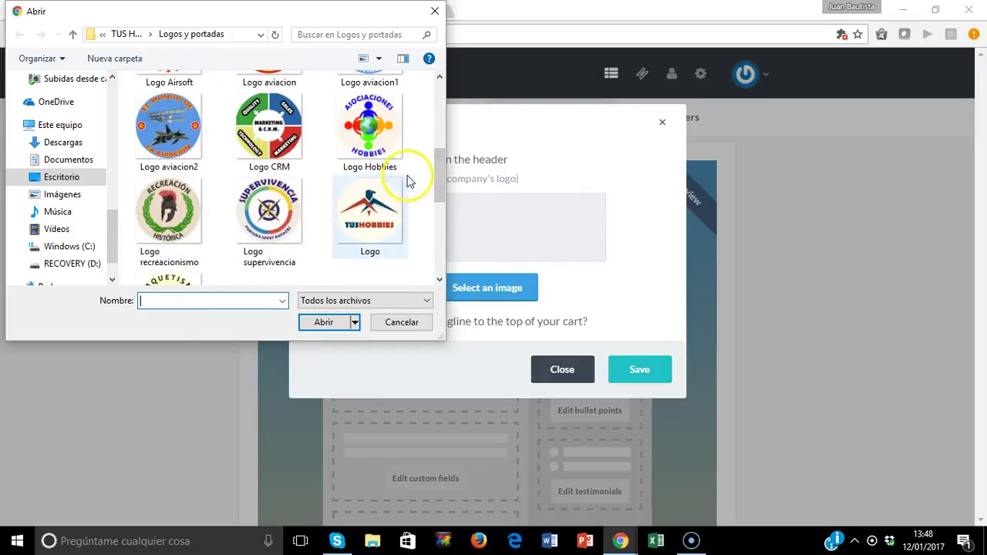
double_click(299, 136)
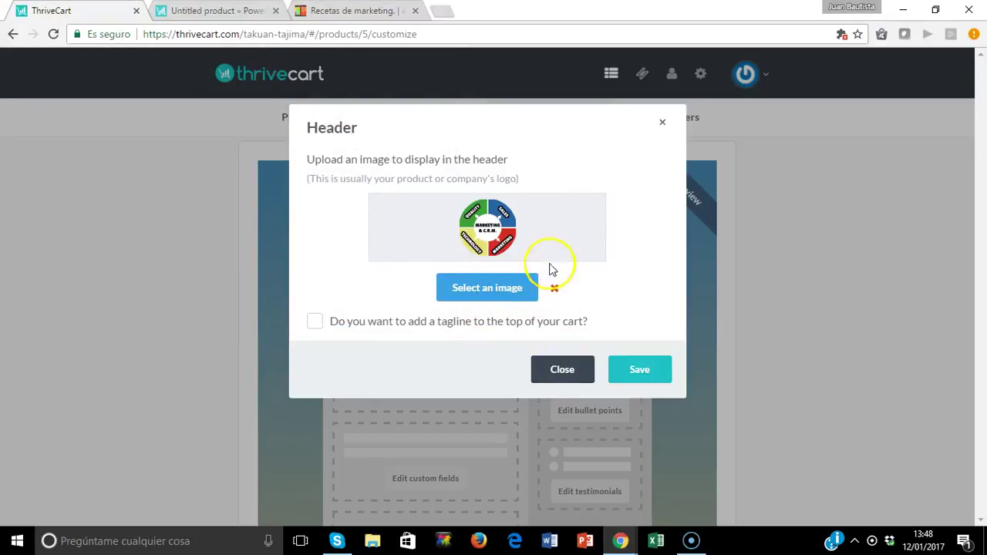
click(663, 369)
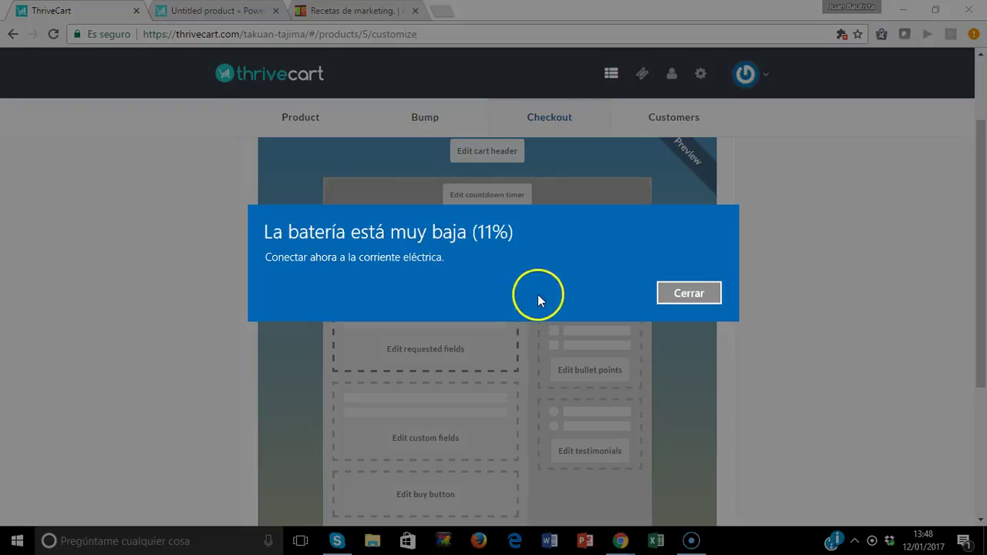
Dismiss the low-battery warning and advance to the Success page settings.
click(694, 297)
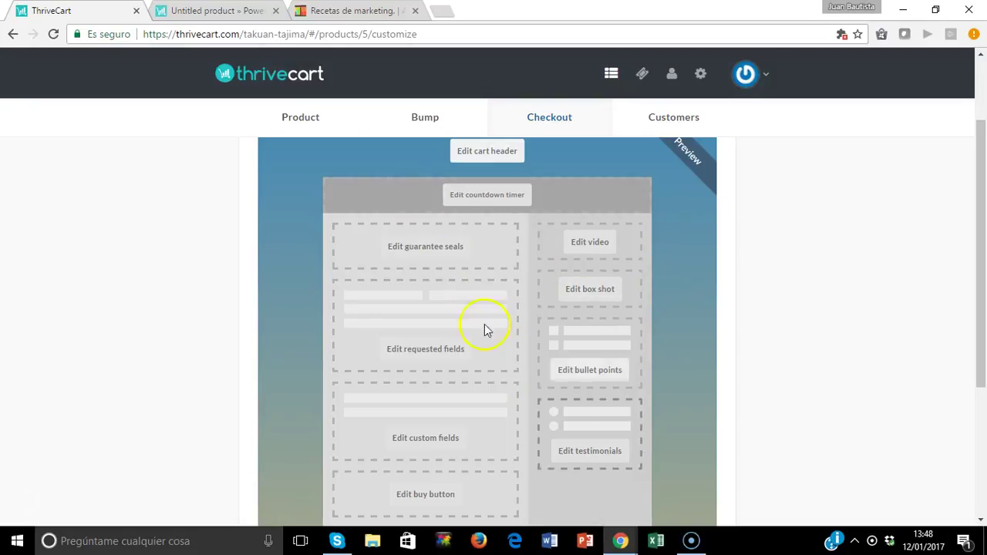
drag(981, 171, 983, 301)
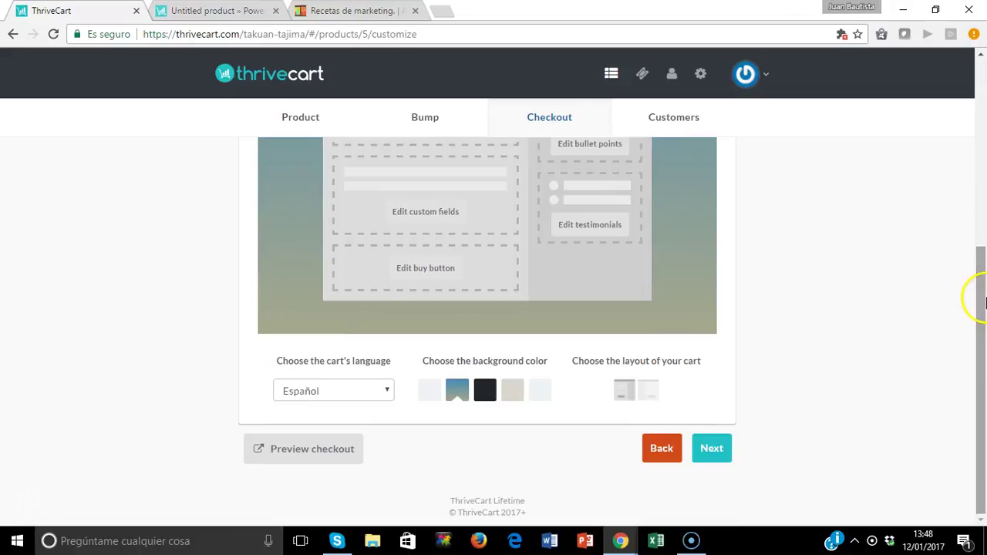
click(711, 449)
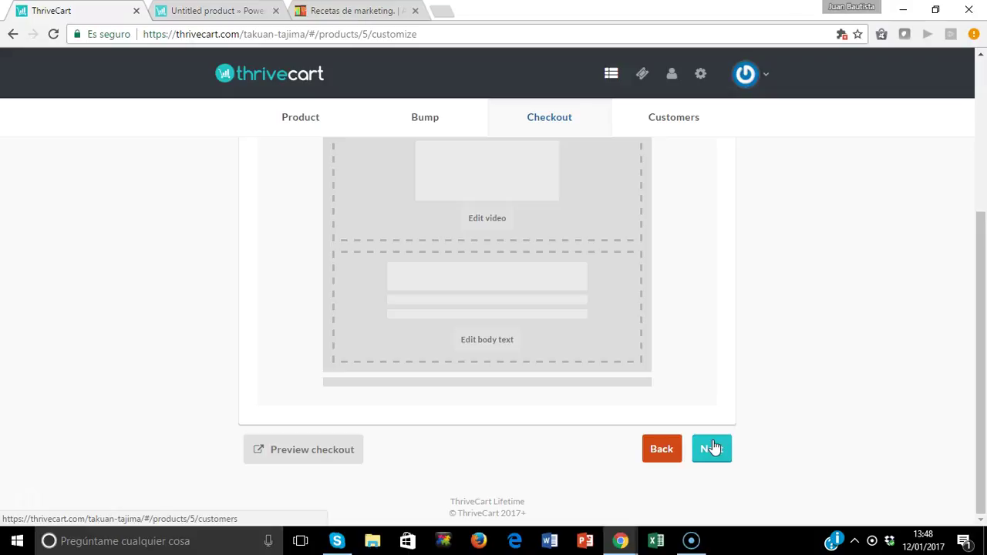
drag(977, 390, 977, 257)
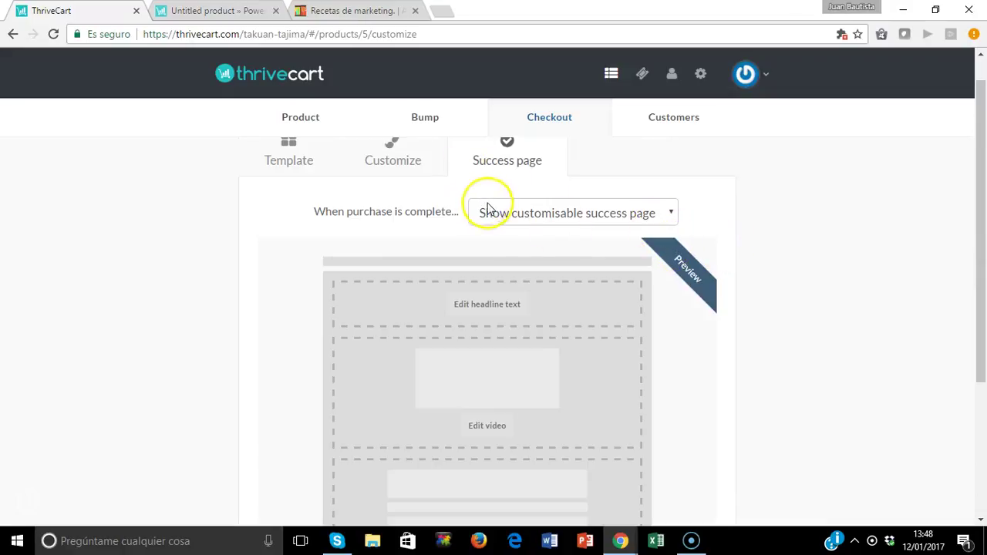
drag(975, 238, 984, 397)
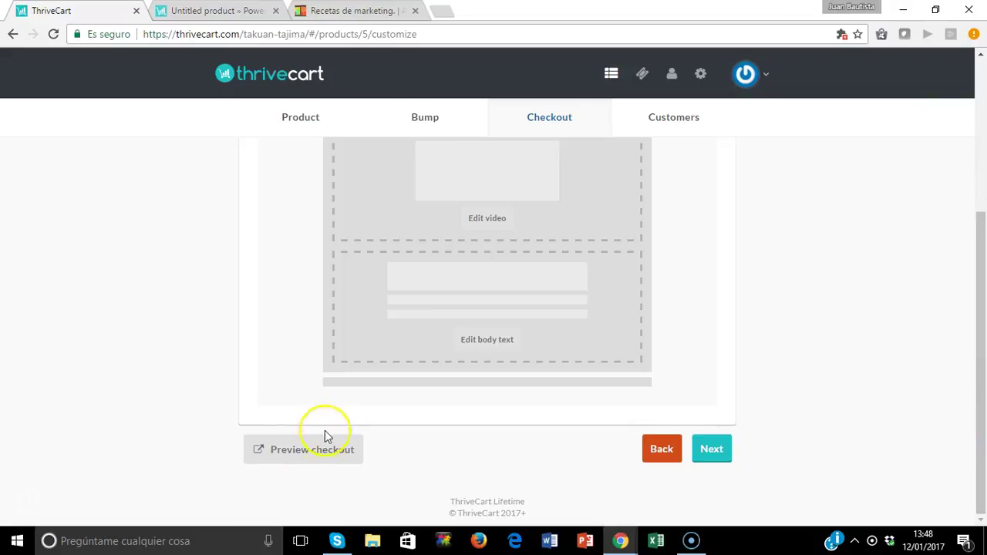
click(304, 452)
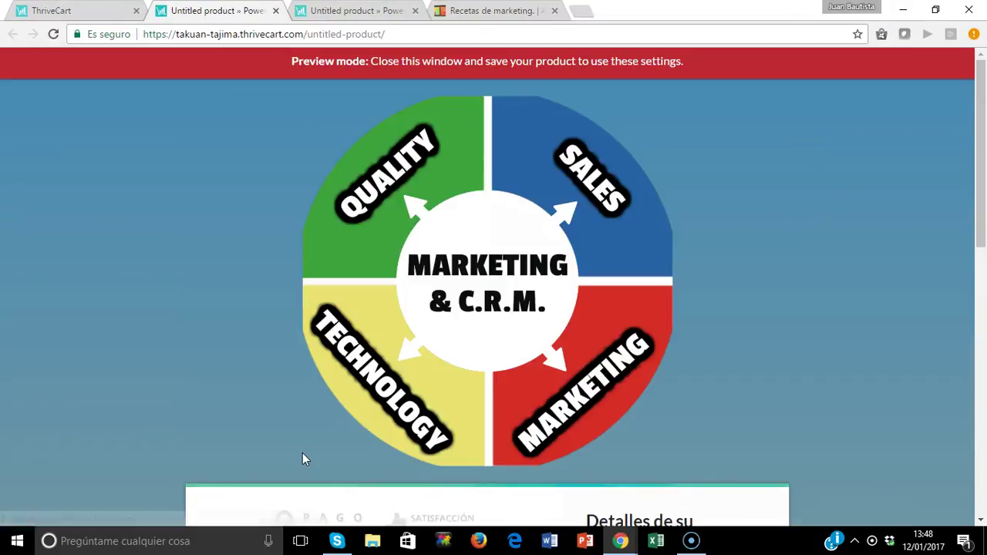
drag(978, 216, 985, 474)
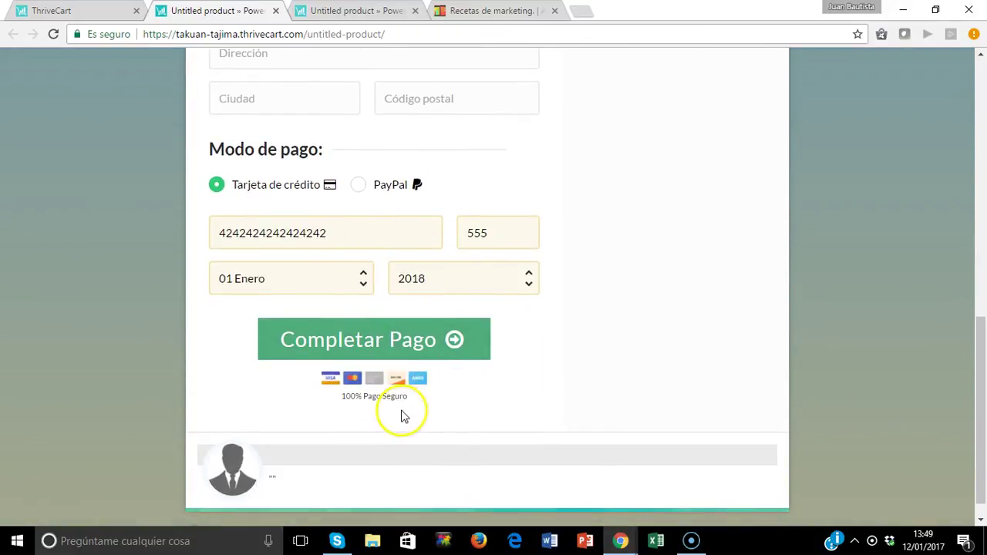
drag(975, 335, 977, 69)
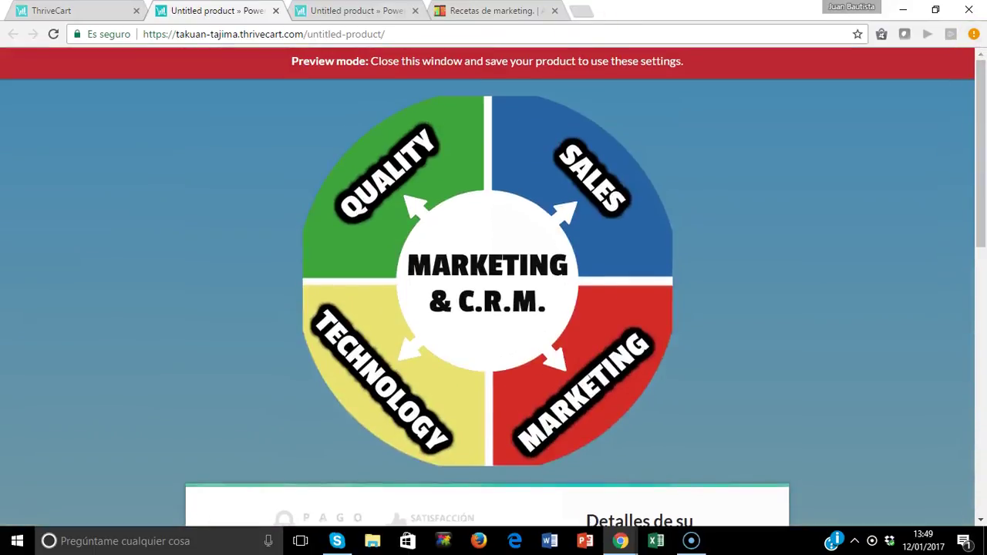
click(276, 11)
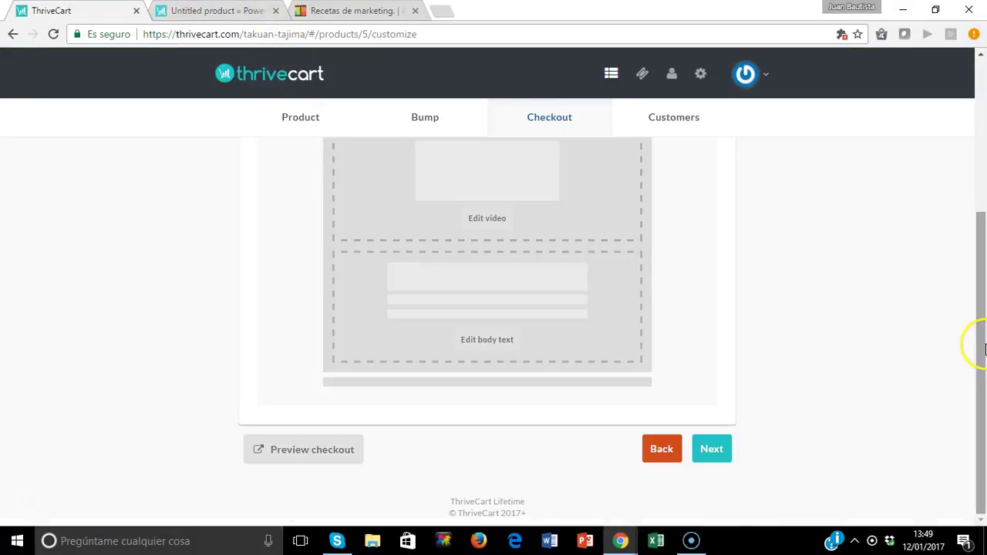
Add a customer behaviour rule with Custom HTML and an empty form, then save the product.
click(706, 452)
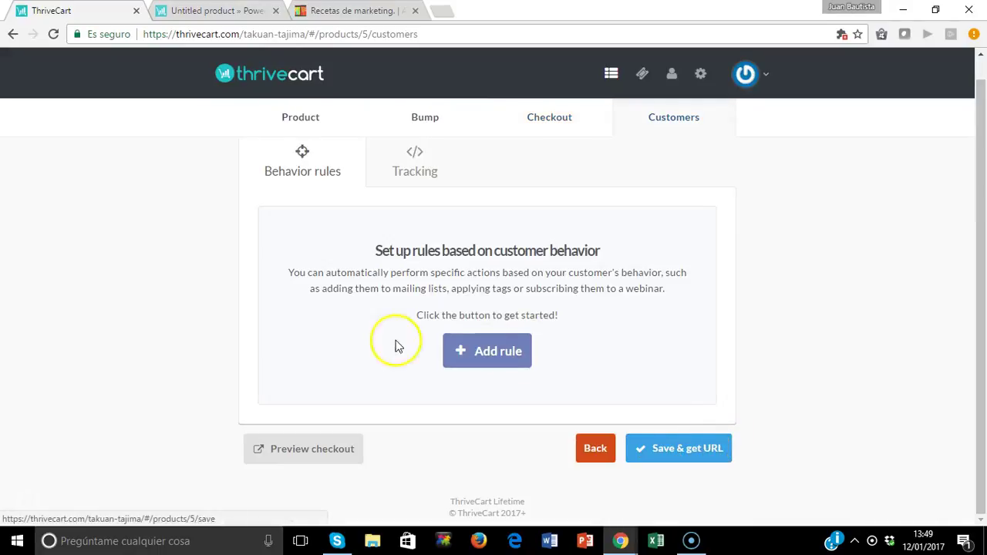
click(500, 342)
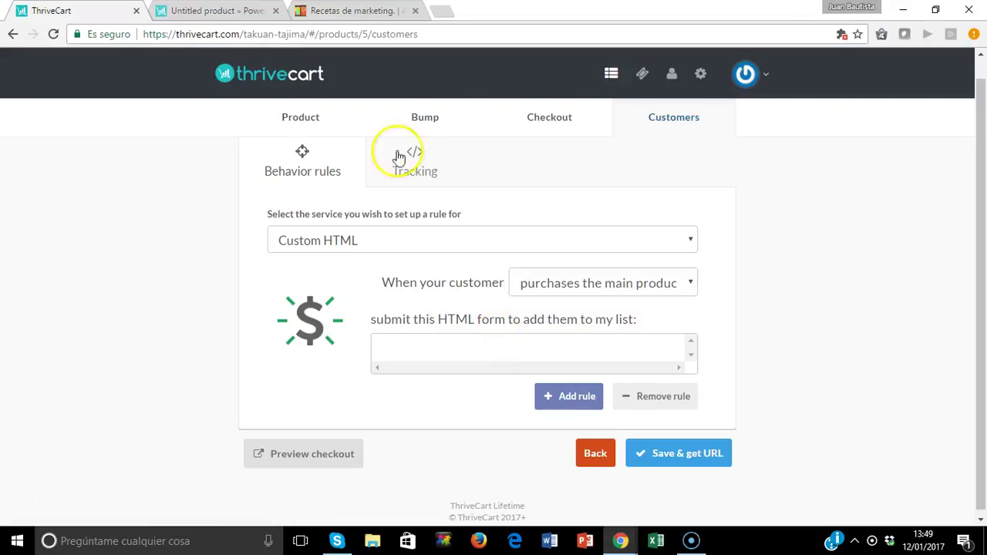
click(689, 244)
click(689, 245)
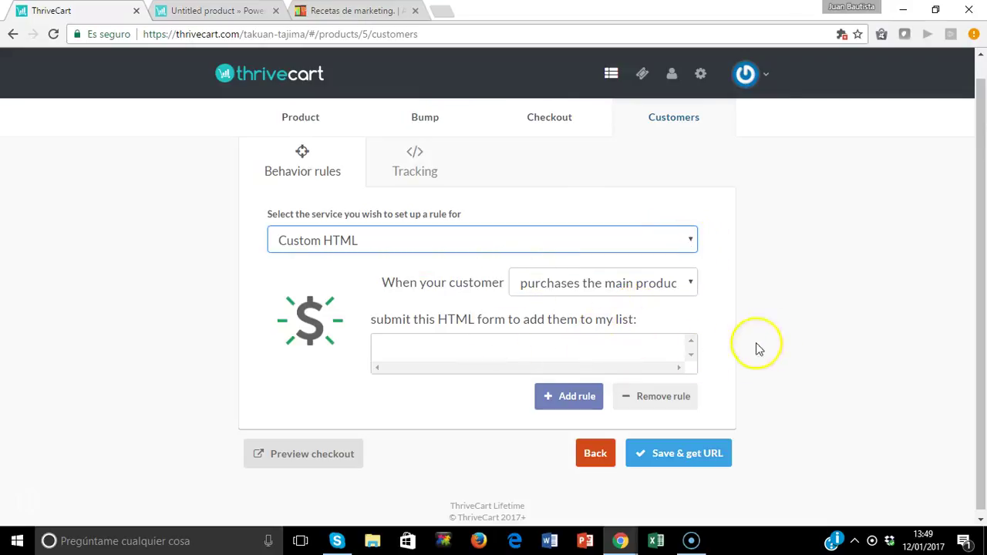
click(571, 351)
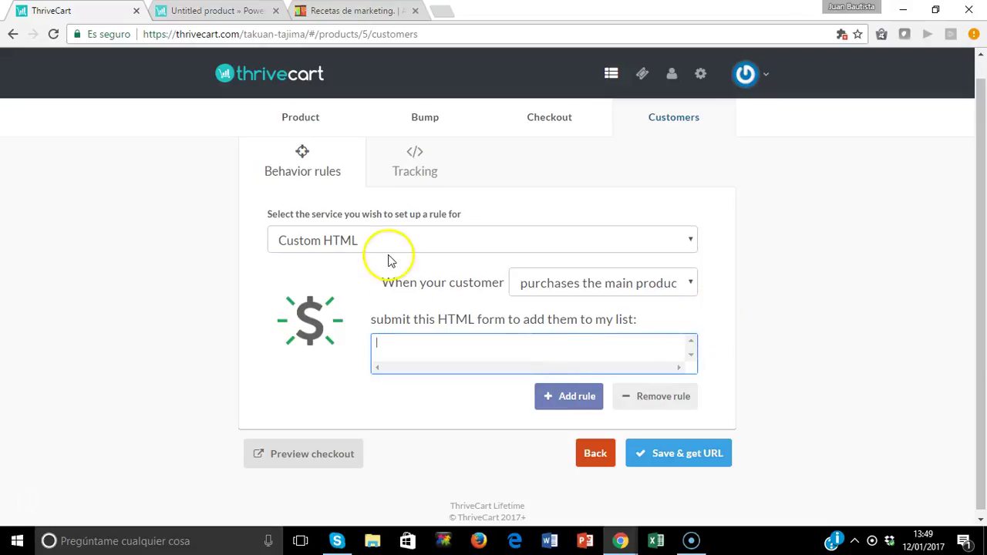
click(930, 353)
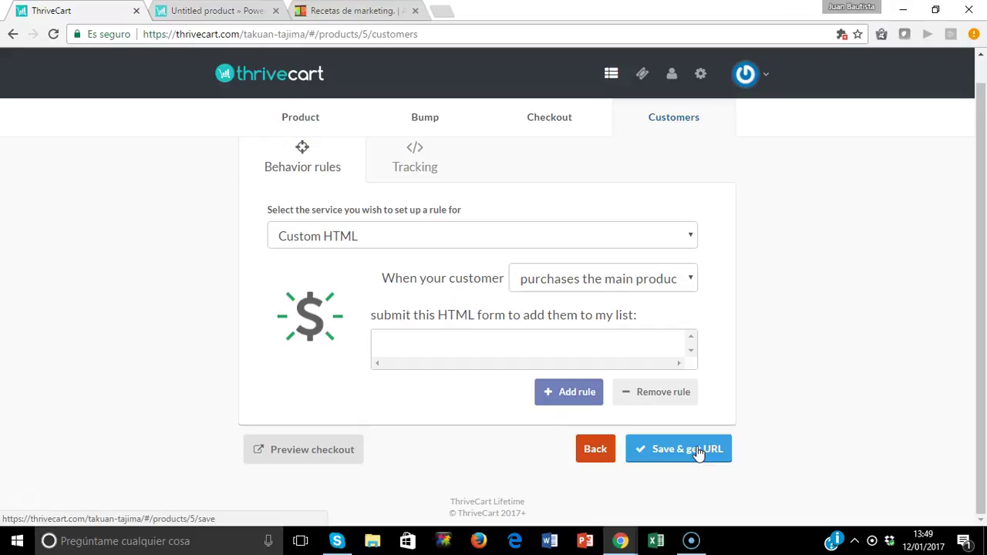
click(687, 455)
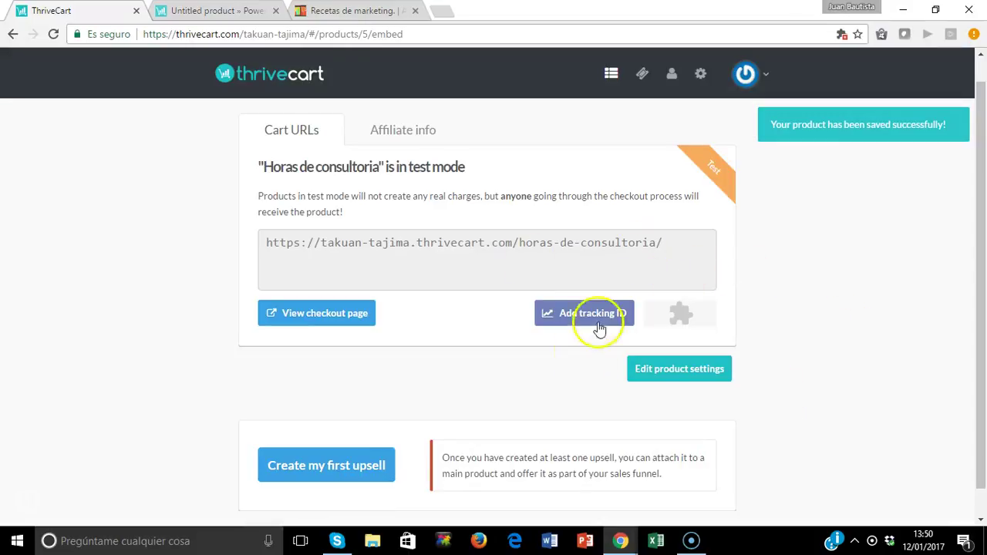
Open the product's checkout page and enter the customer's e-mail address.
click(322, 315)
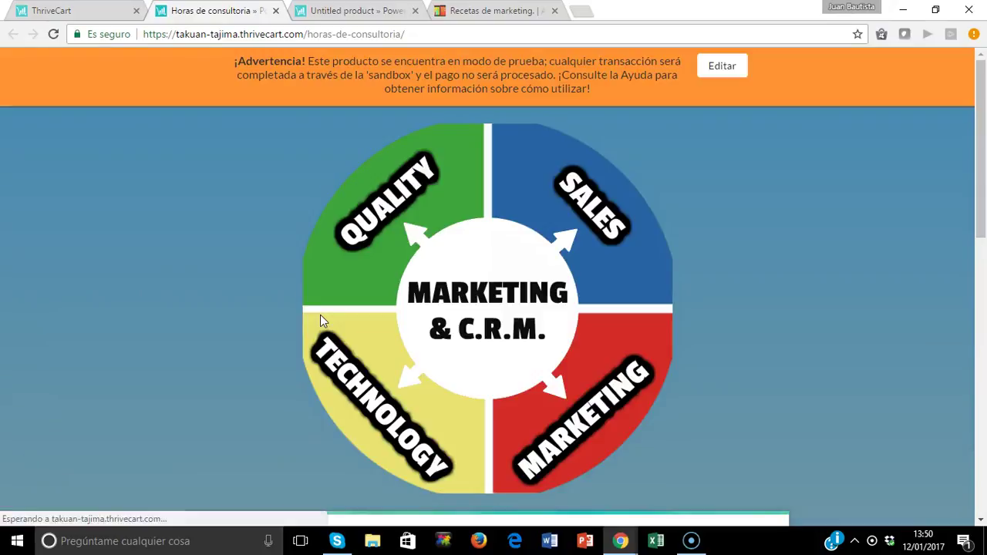
click(834, 371)
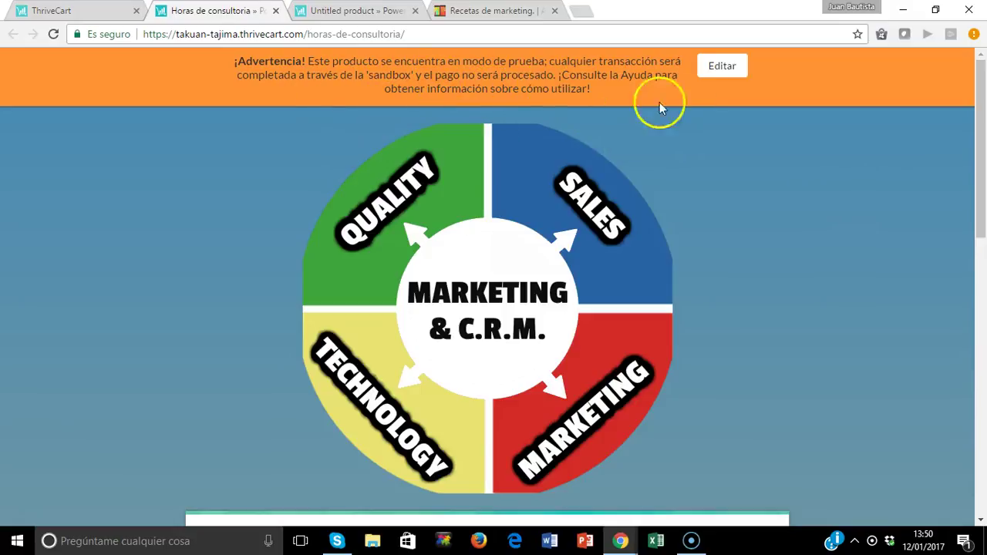
drag(979, 147, 977, 317)
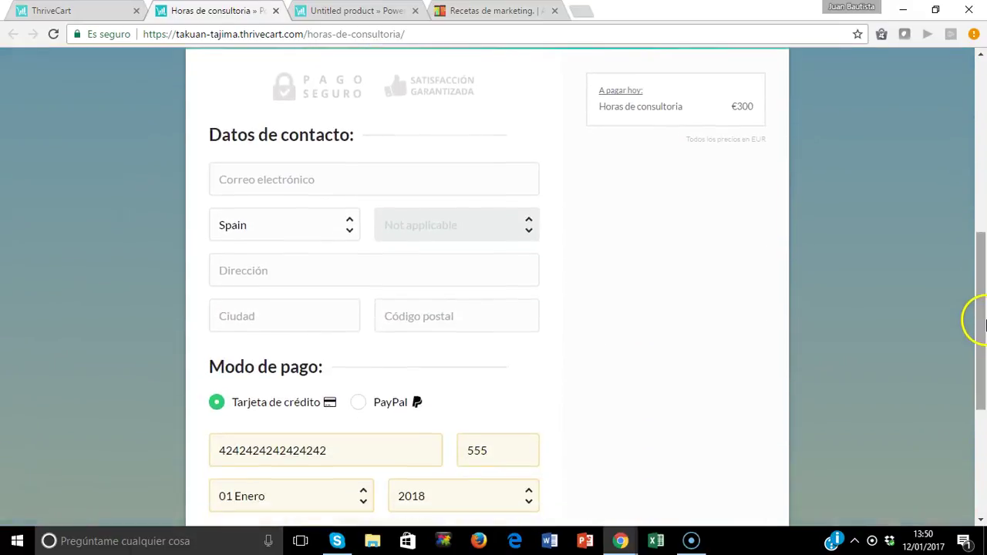
click(419, 193)
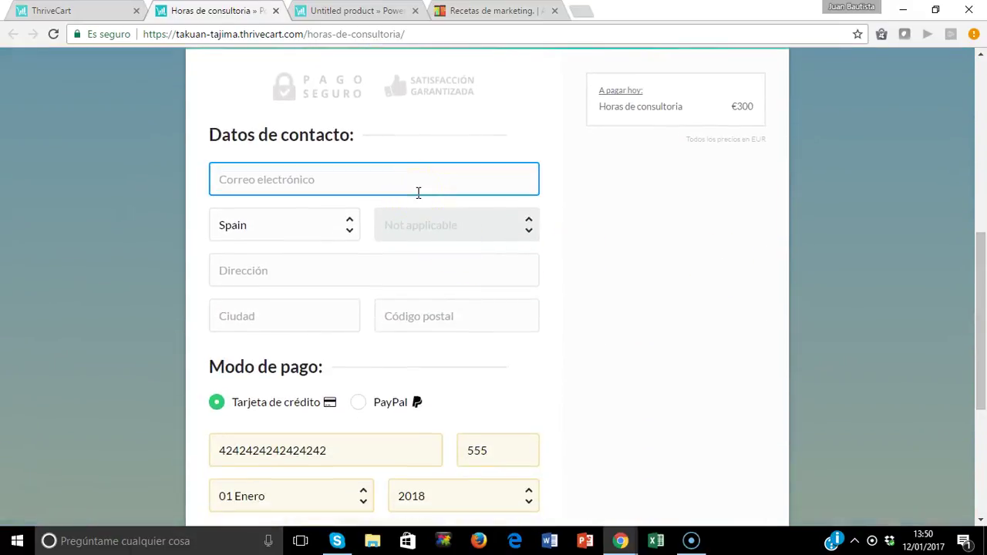
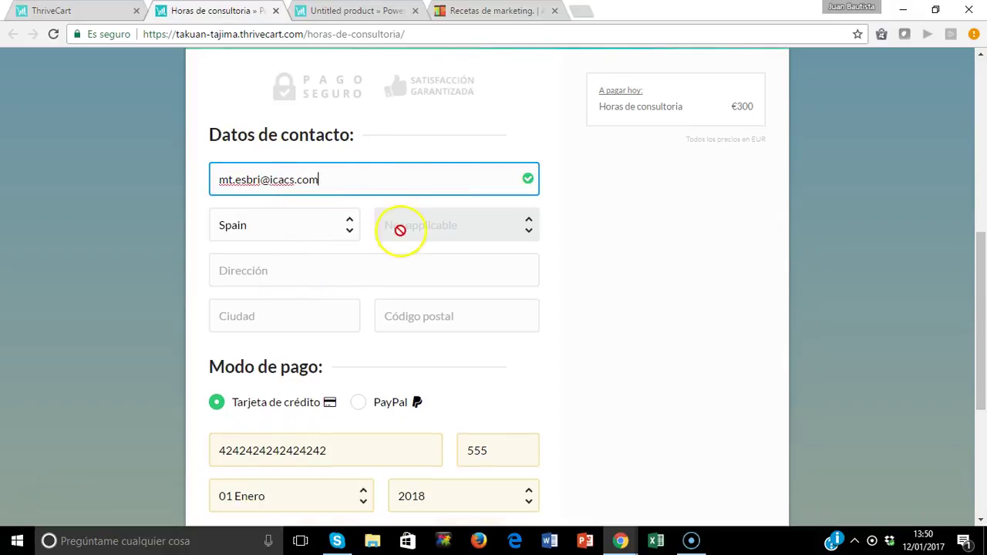
Fill in the address and accept the saved city and postcode suggestion.
click(404, 272)
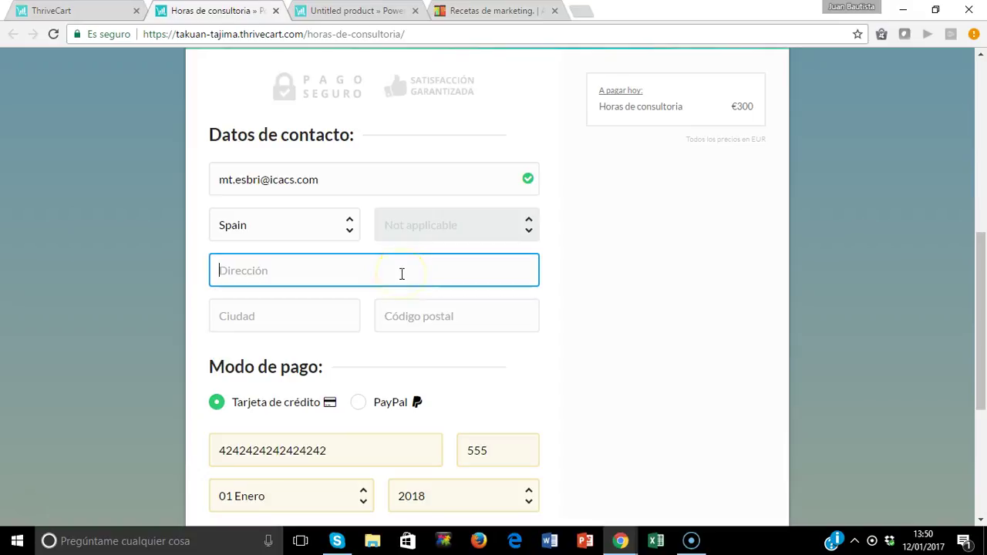
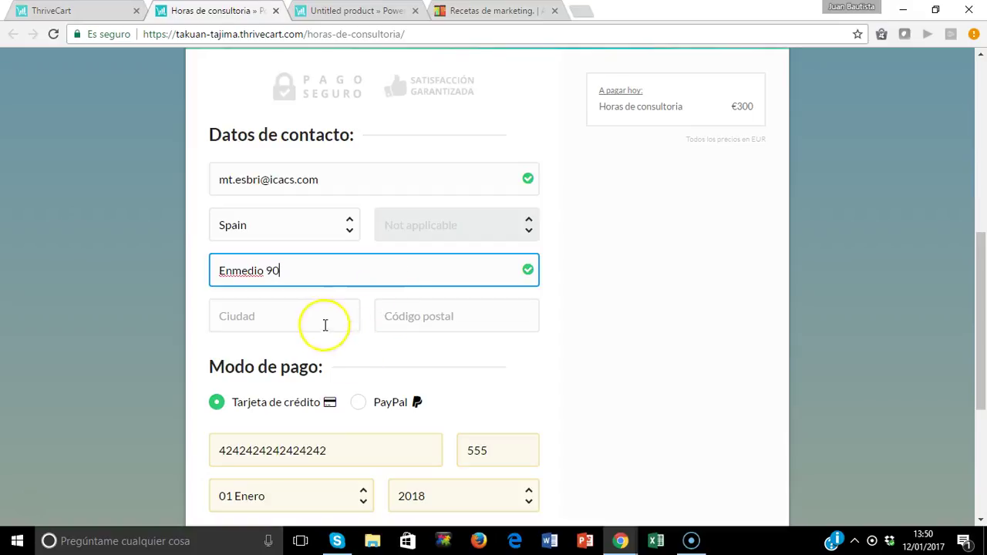
click(324, 324)
text(Cas)
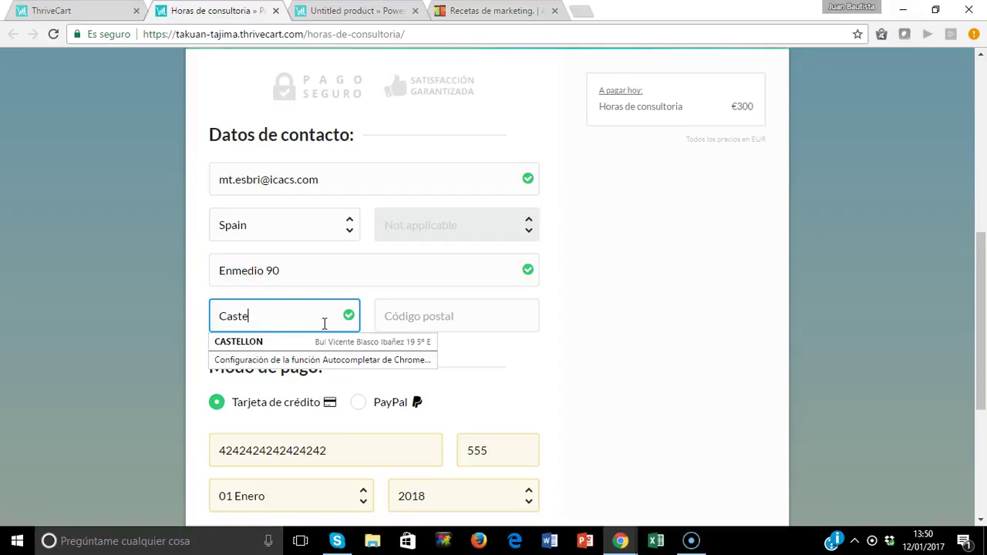
click(286, 348)
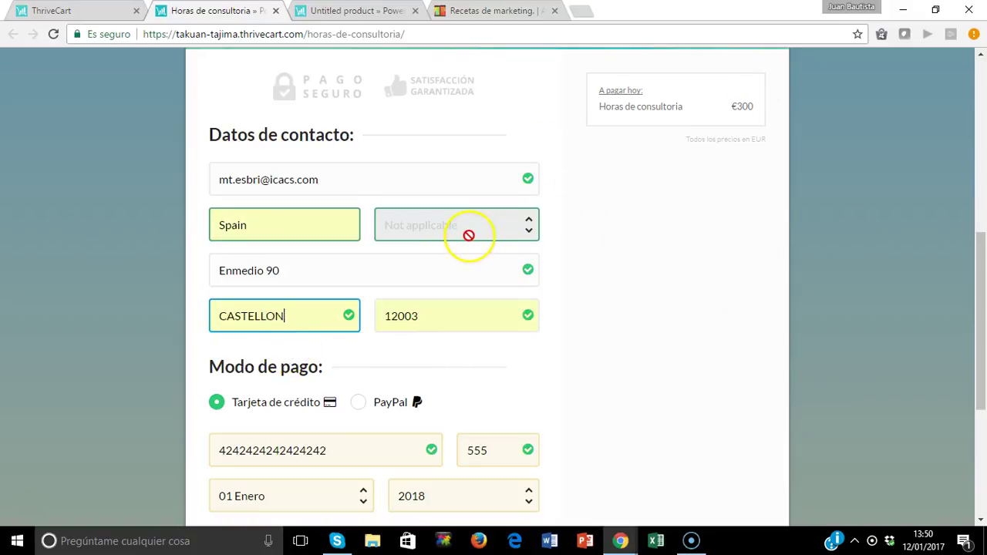
click(717, 305)
Submit the test payment on the Spanish checkout with Completar Pago.
scroll(717, 304, down, 4)
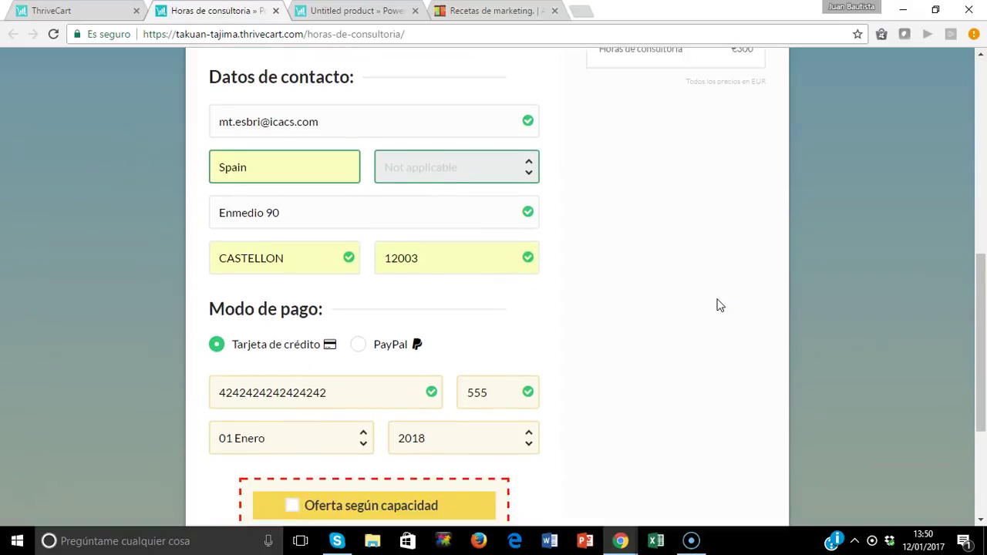
scroll(717, 305, down, 1)
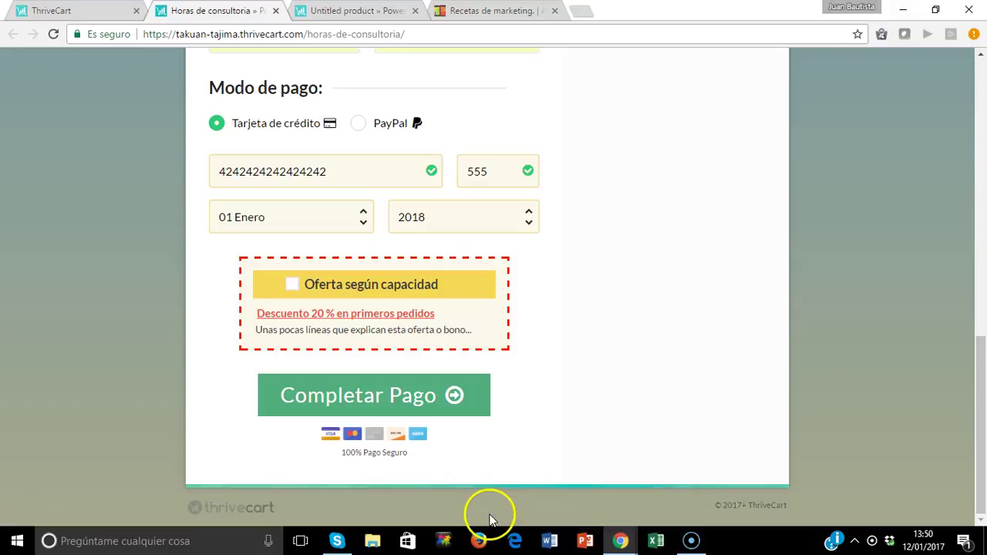
click(371, 395)
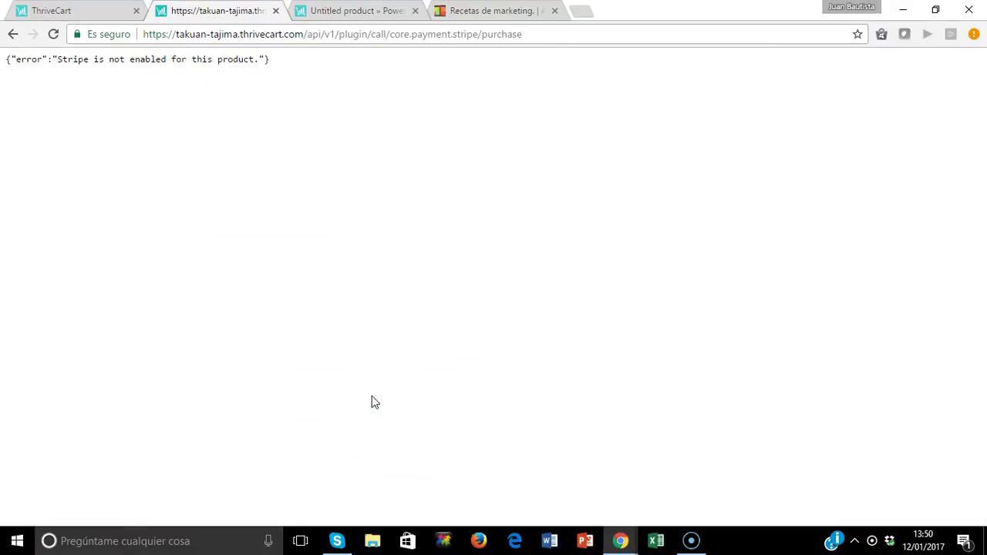
Return to the checkout form and select PayPal as the payment method.
click(14, 35)
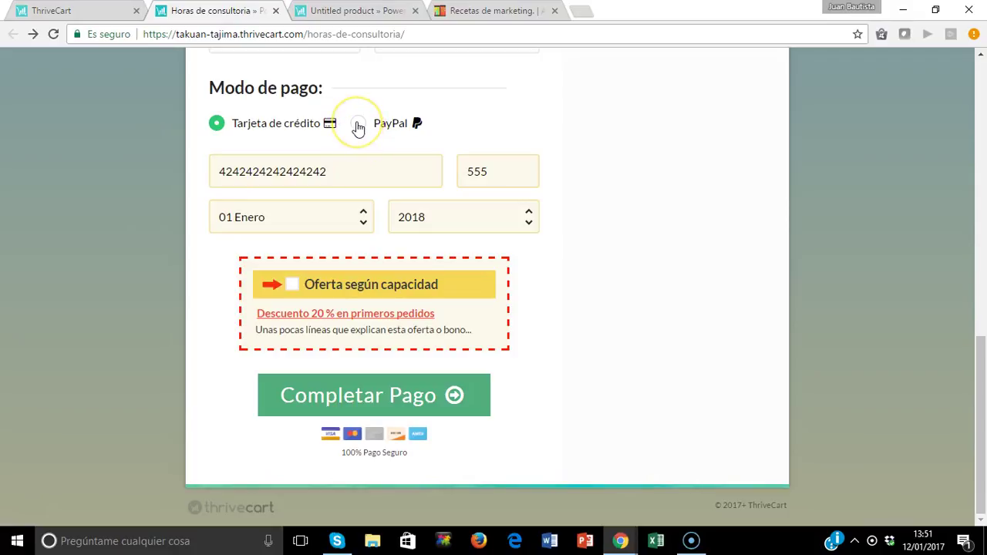
click(359, 126)
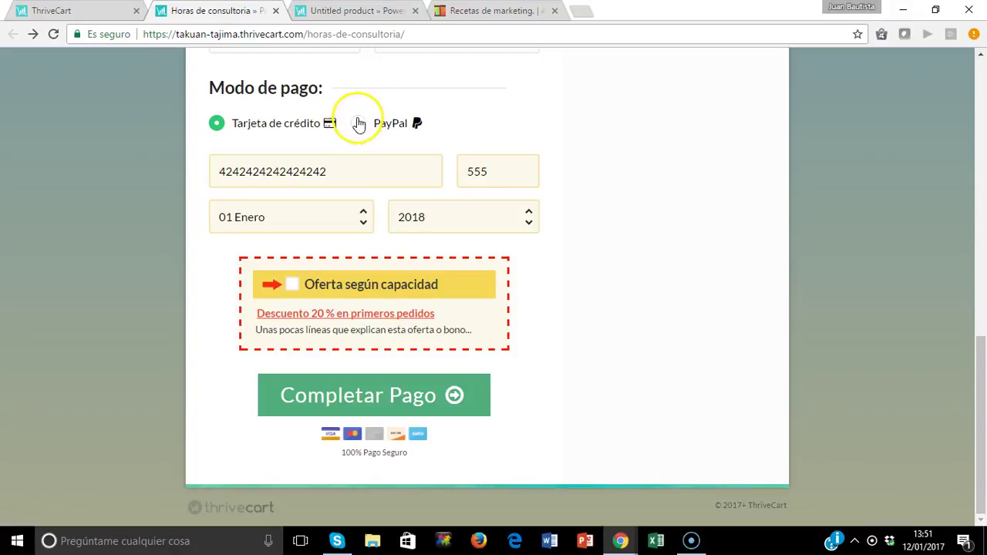
click(364, 120)
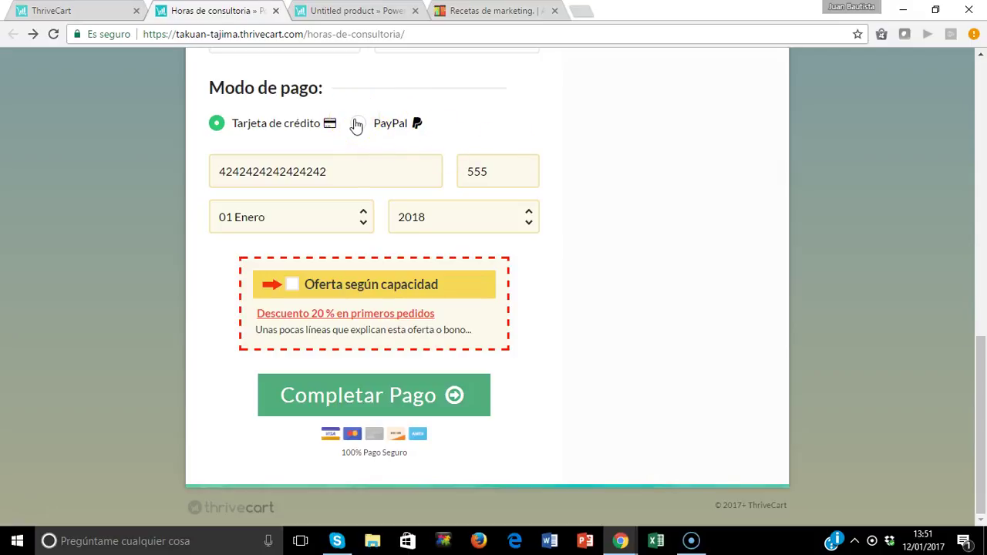
click(358, 126)
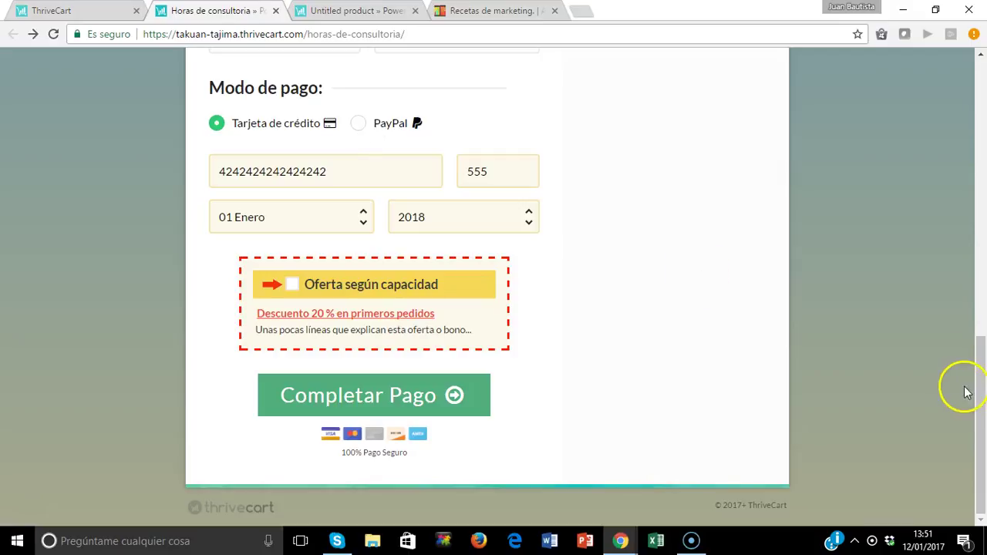
Scroll back to the top of the checkout to show its logo header.
drag(982, 389, 984, 320)
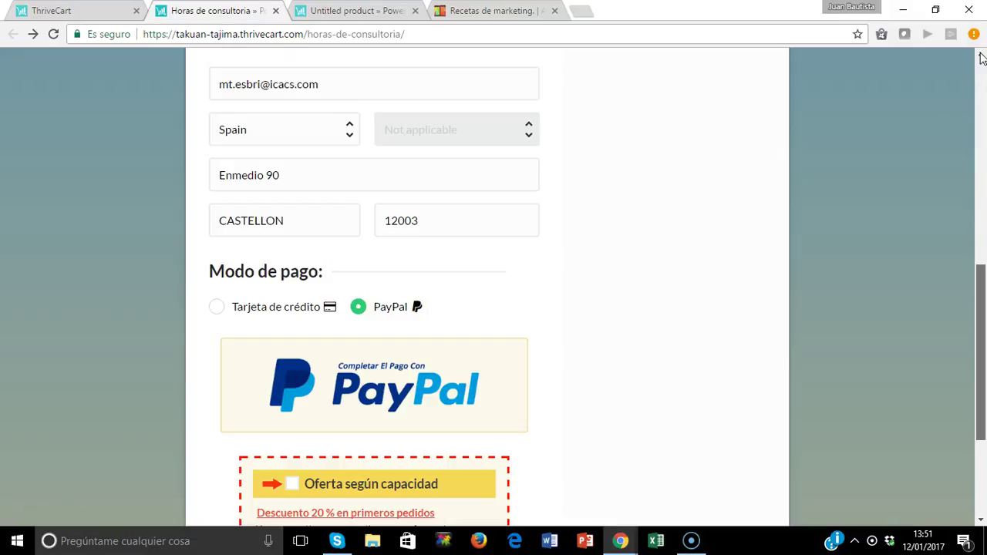
scroll(981, 59, up, 1)
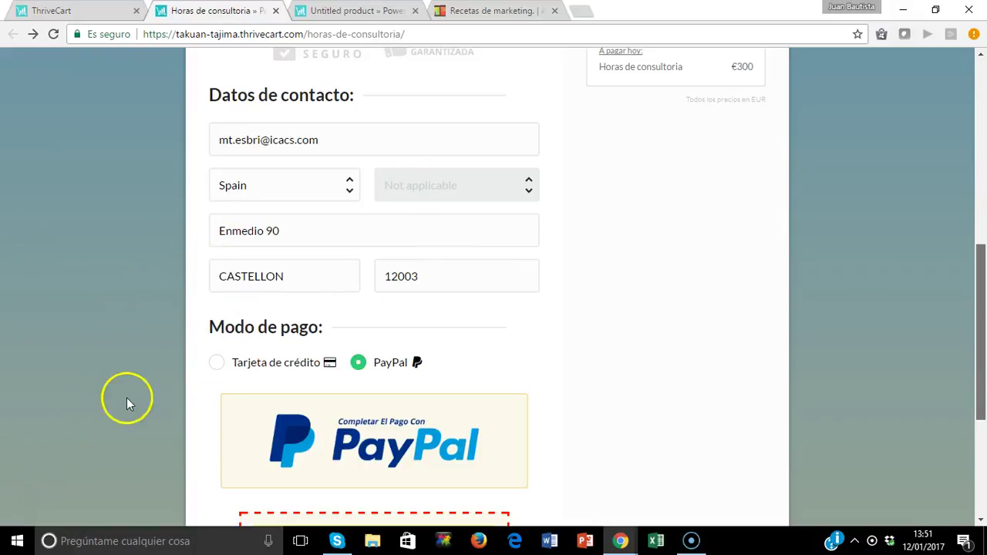
click(983, 81)
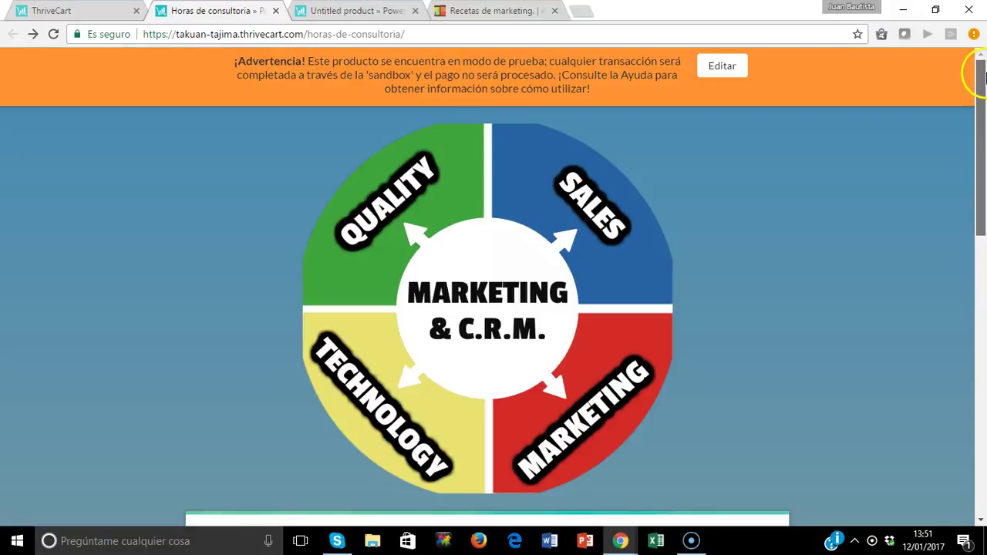